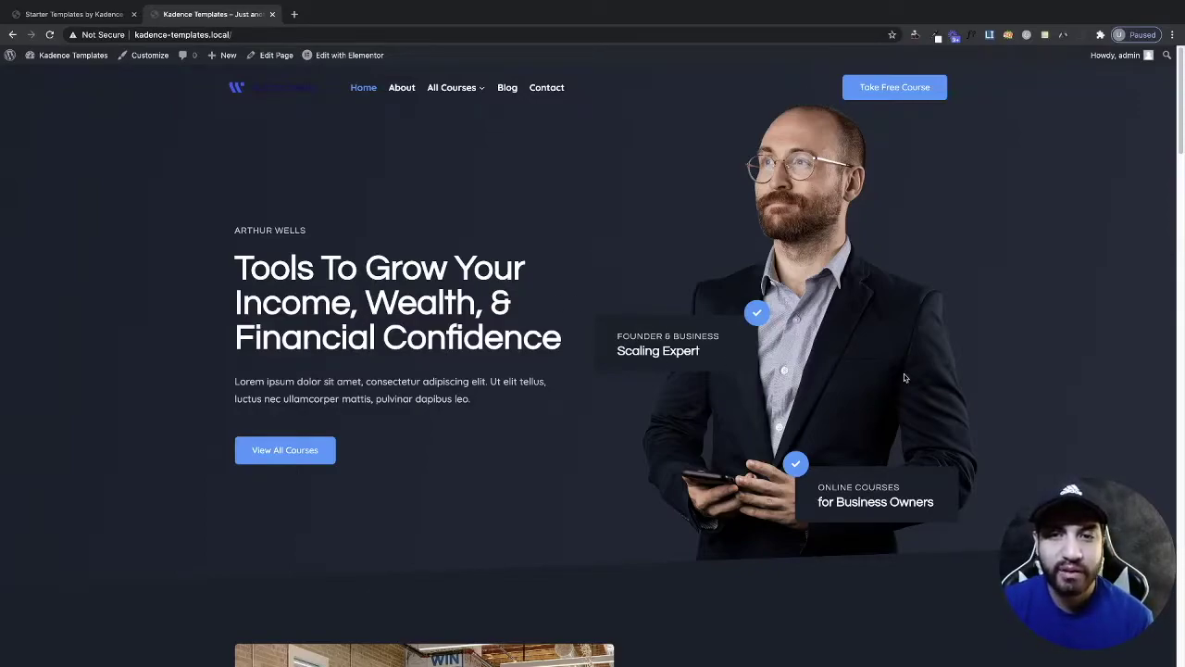
Scroll through the dark Course site's homepage.
scroll(905, 375, down, 3)
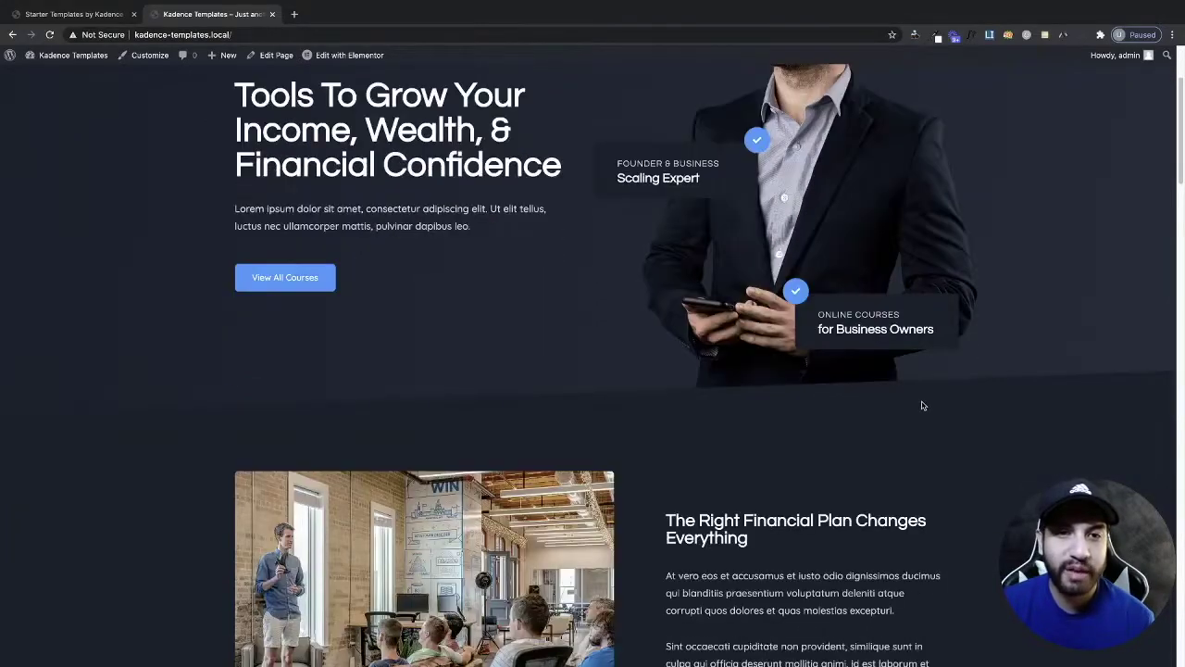
scroll(923, 405, up, 1)
scroll(929, 410, down, 1)
scroll(929, 410, down, 1)
scroll(929, 409, down, 2)
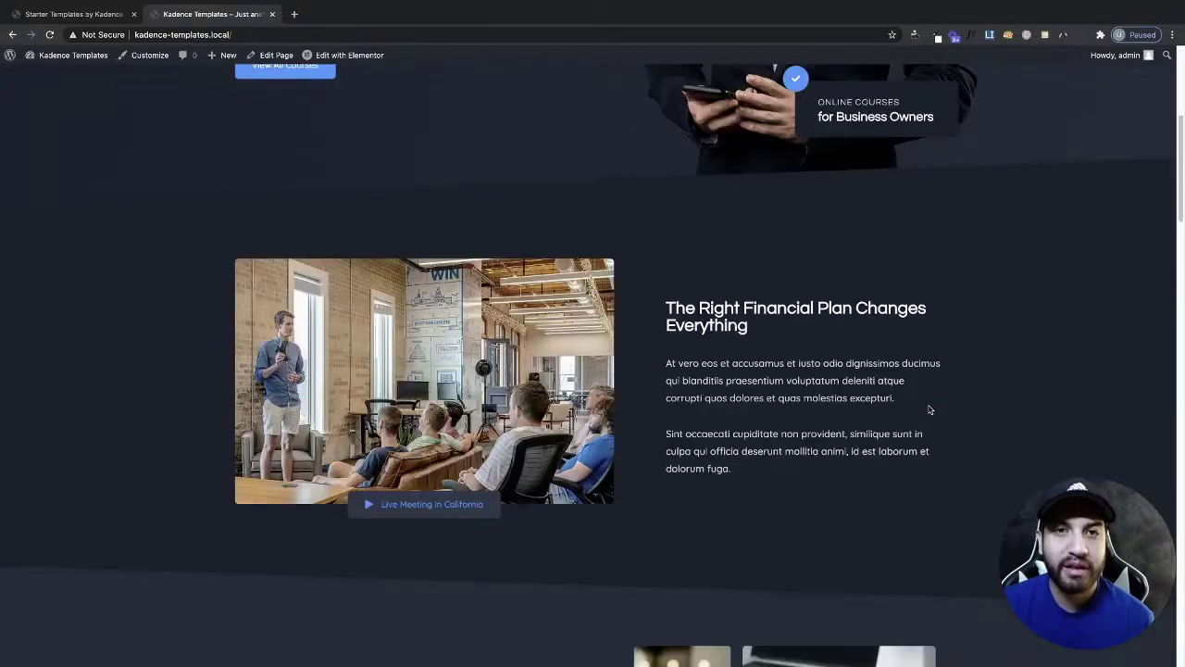
scroll(929, 409, down, 1)
scroll(957, 415, down, 1)
scroll(957, 416, down, 1)
scroll(972, 422, down, 2)
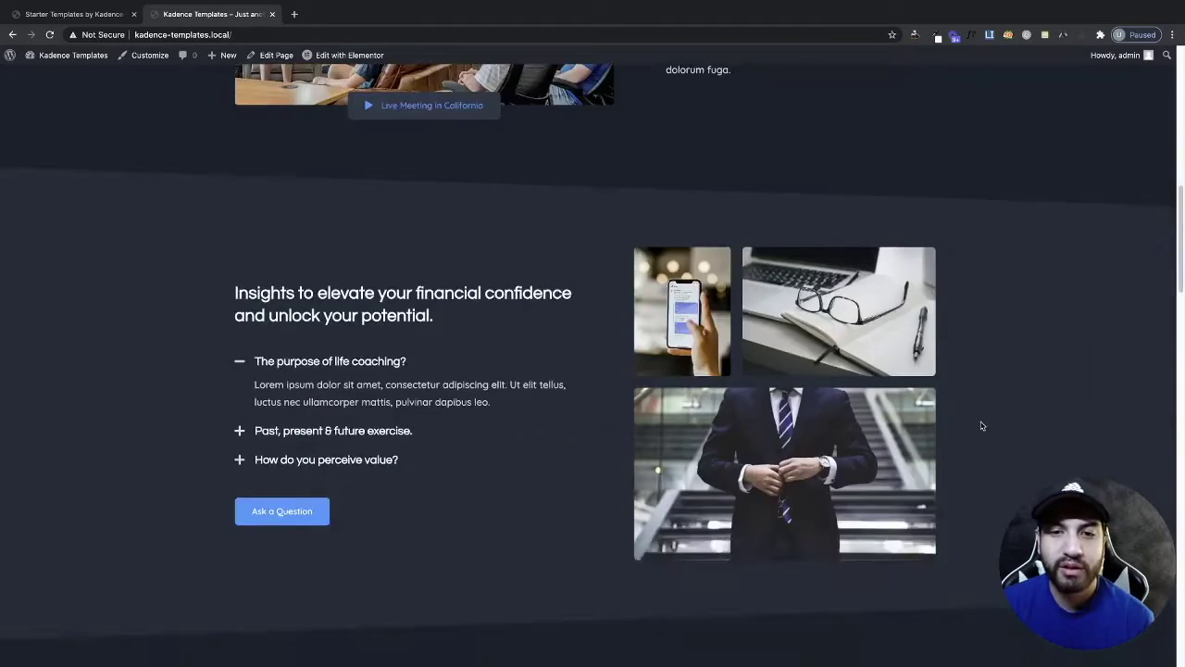
scroll(983, 425, down, 1)
scroll(982, 426, down, 2)
scroll(983, 426, down, 2)
scroll(983, 426, down, 2)
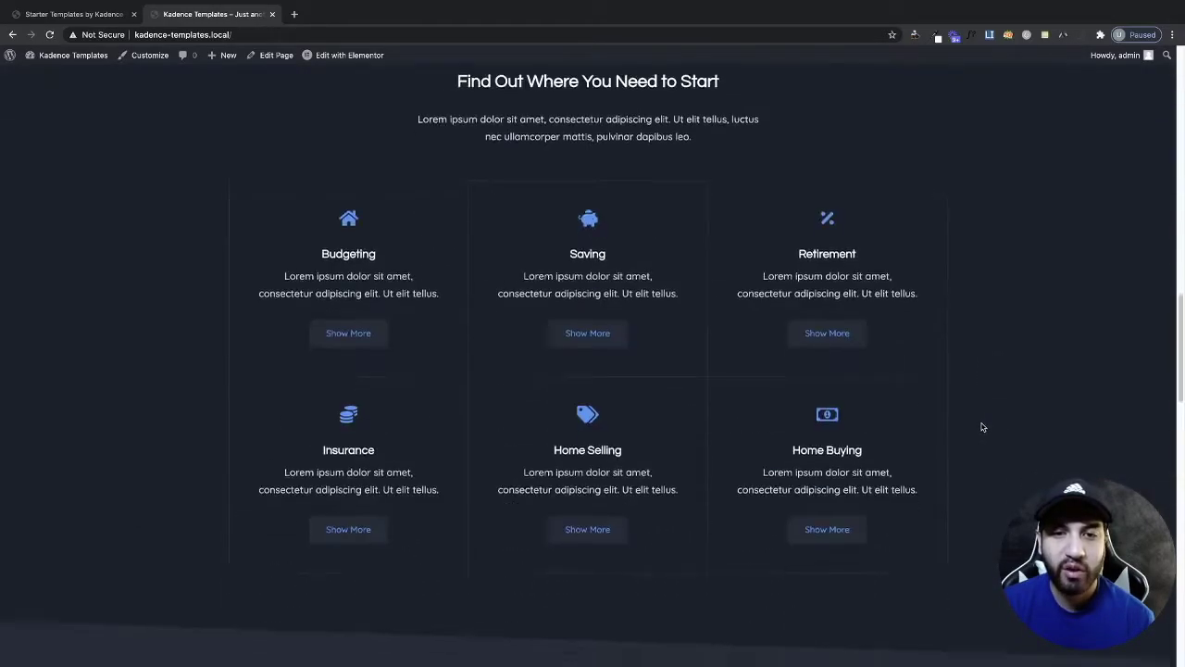
scroll(982, 426, down, 2)
scroll(982, 426, up, 3)
scroll(983, 426, up, 10)
scroll(982, 426, up, 5)
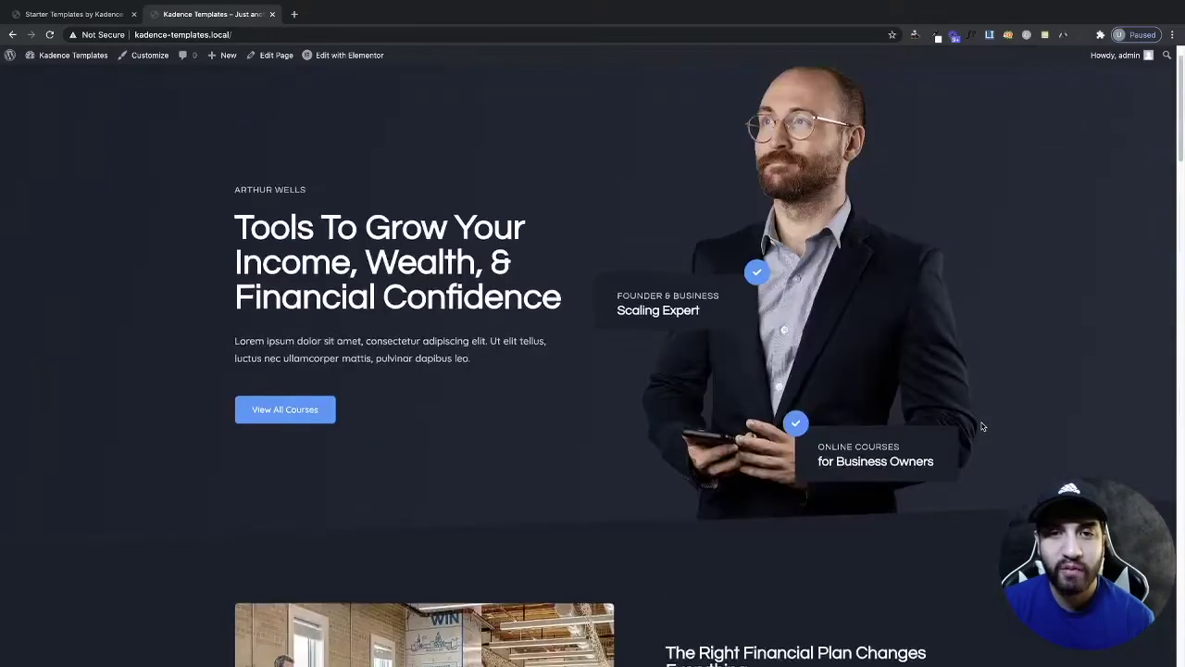
scroll(982, 426, up, 1)
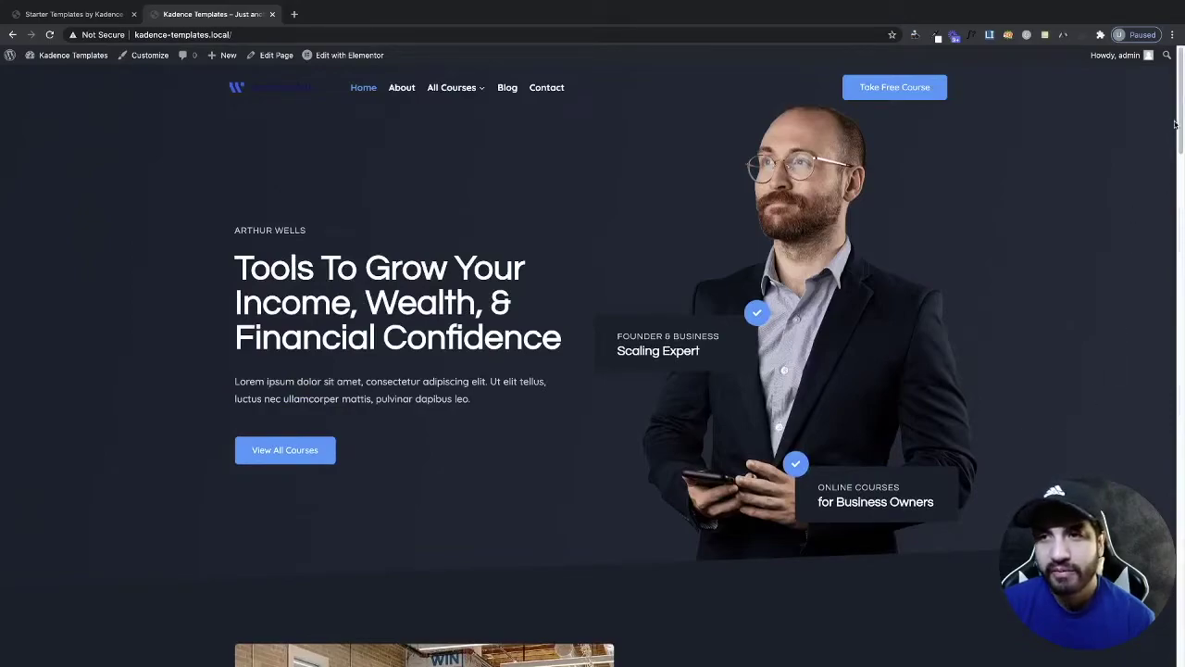
Browse the site's About and Blog pages, then return to the starter templates tab.
click(400, 90)
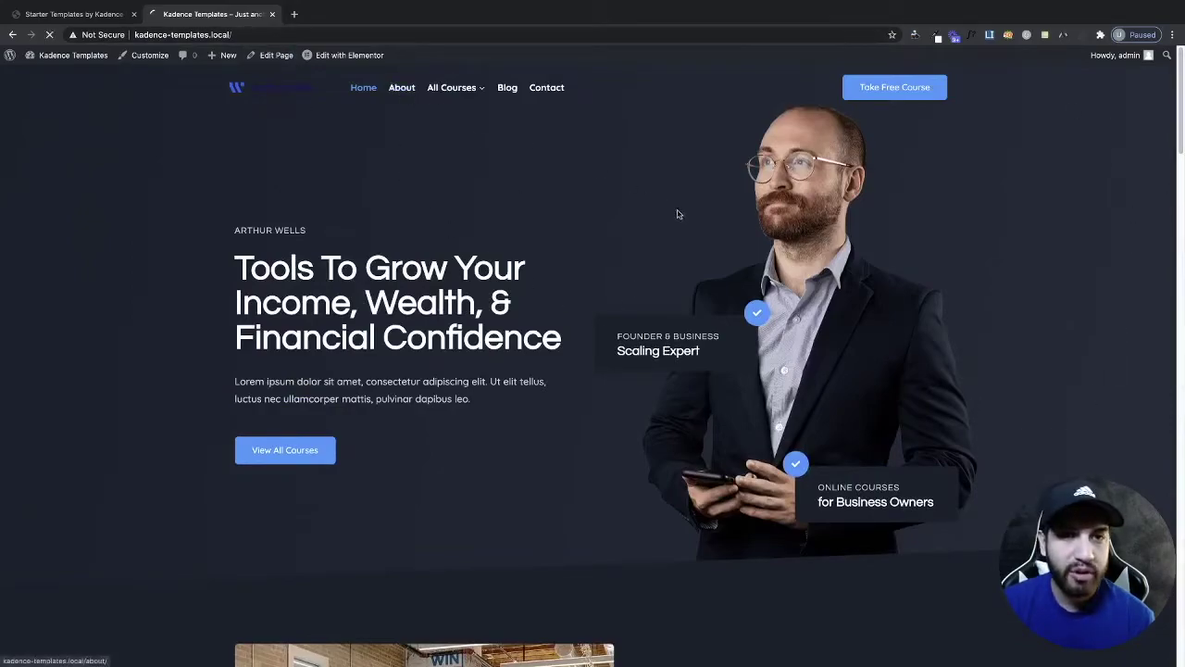
scroll(490, 306, down, 1)
scroll(490, 306, down, 3)
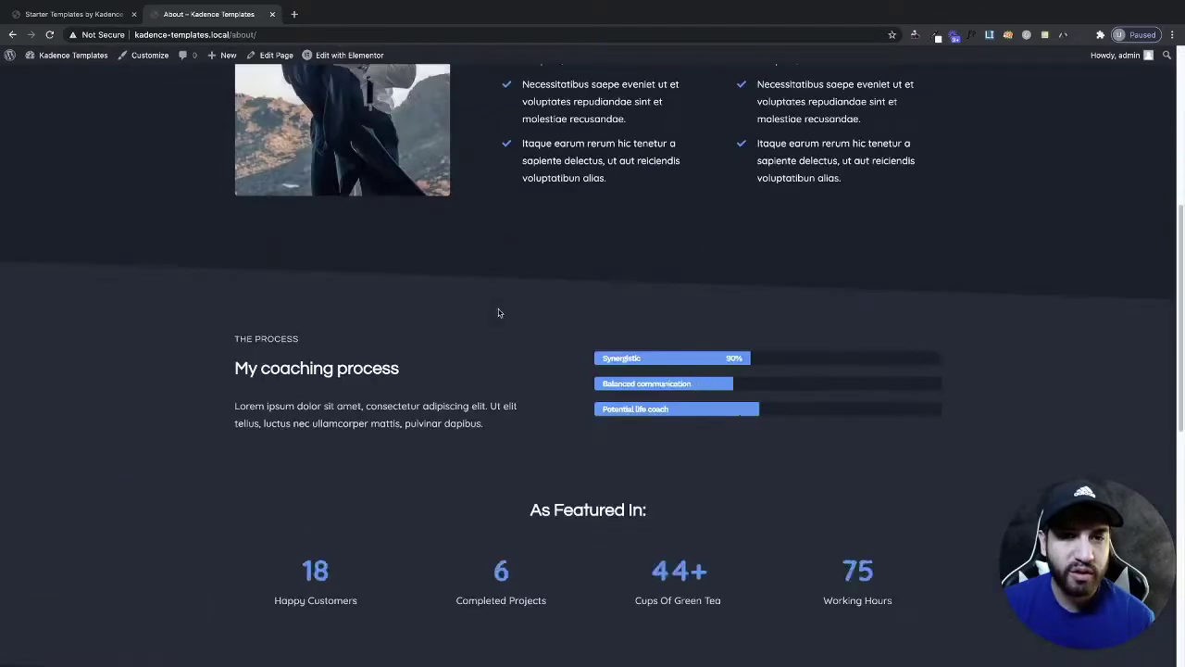
scroll(497, 312, down, 4)
scroll(497, 312, down, 3)
scroll(500, 312, up, 6)
scroll(504, 313, up, 6)
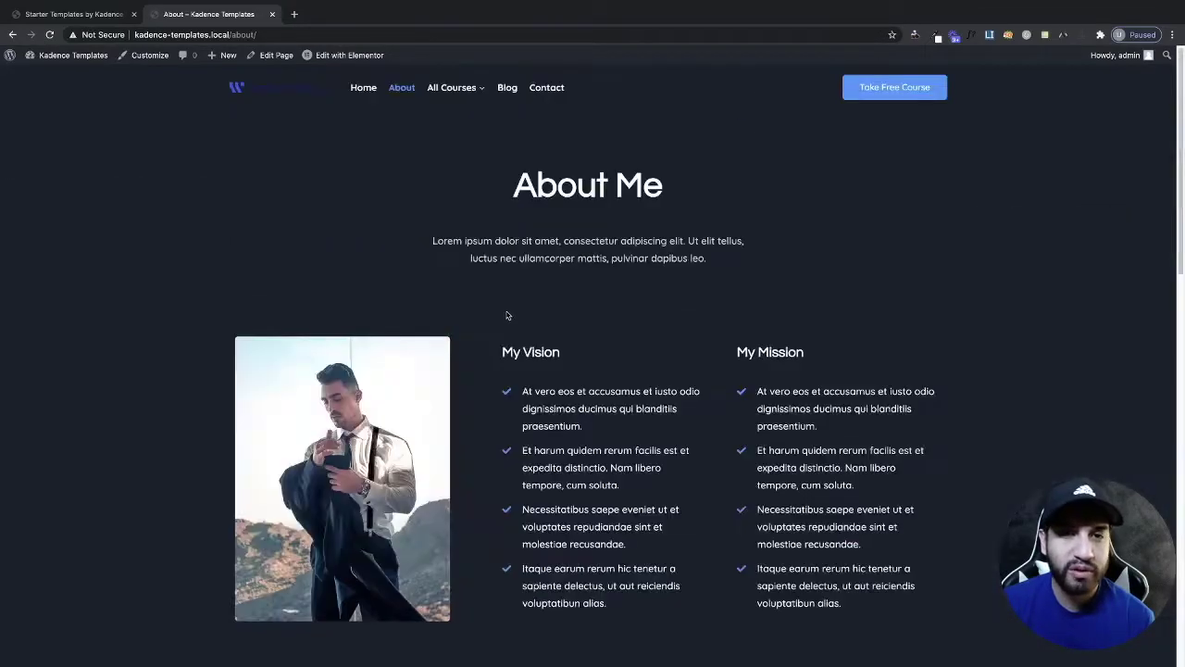
click(506, 87)
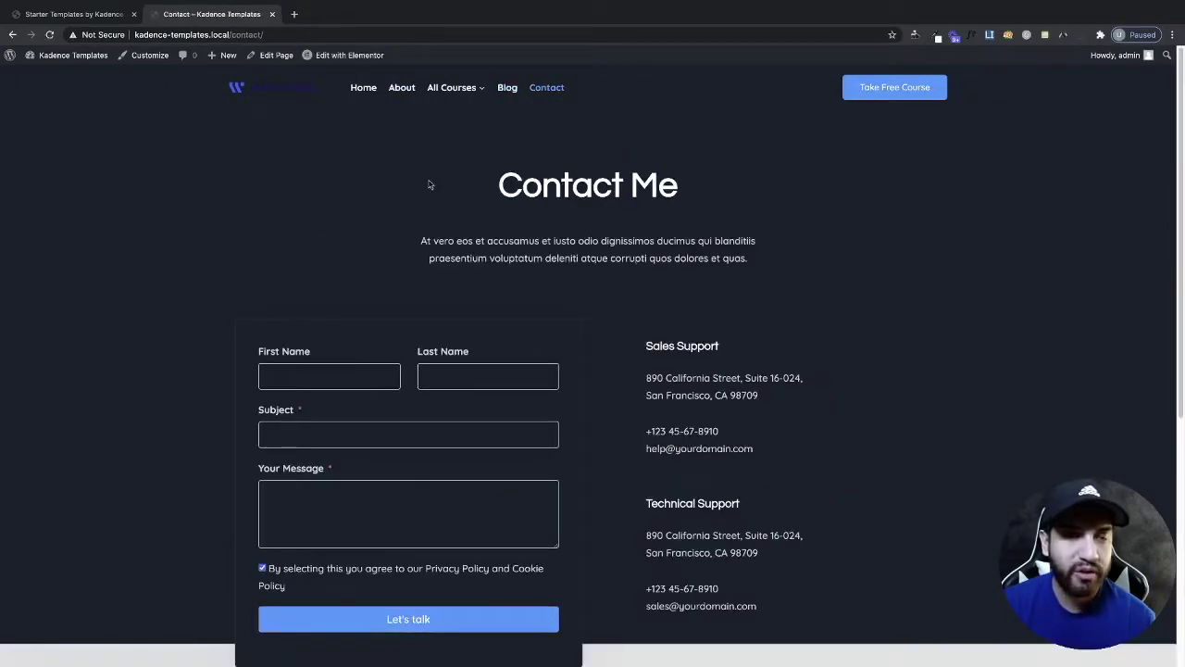
click(49, 15)
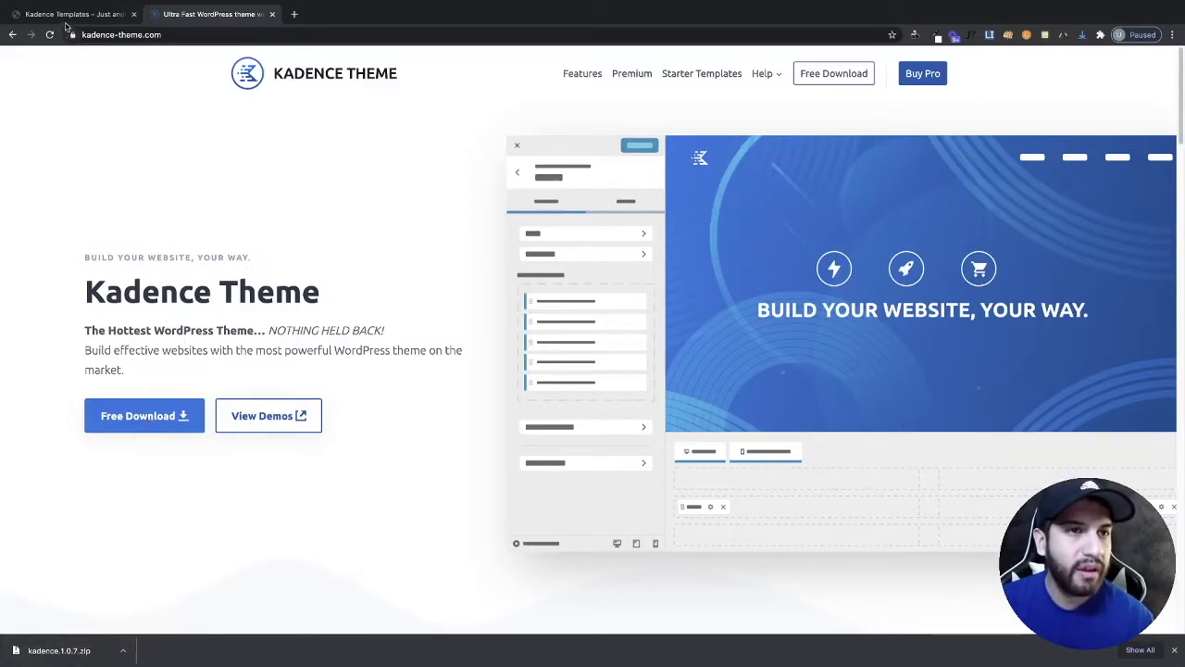
click(67, 17)
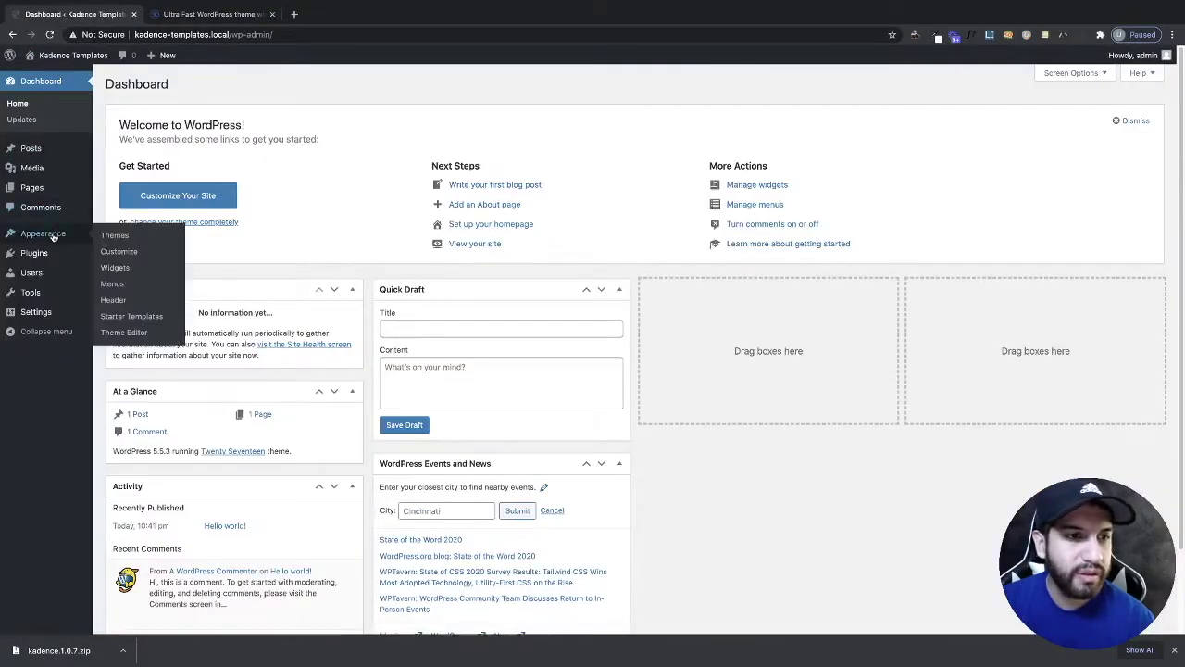
Upload kadence.1.0.7.zip as a new theme, install it and activate Kadence.
click(112, 239)
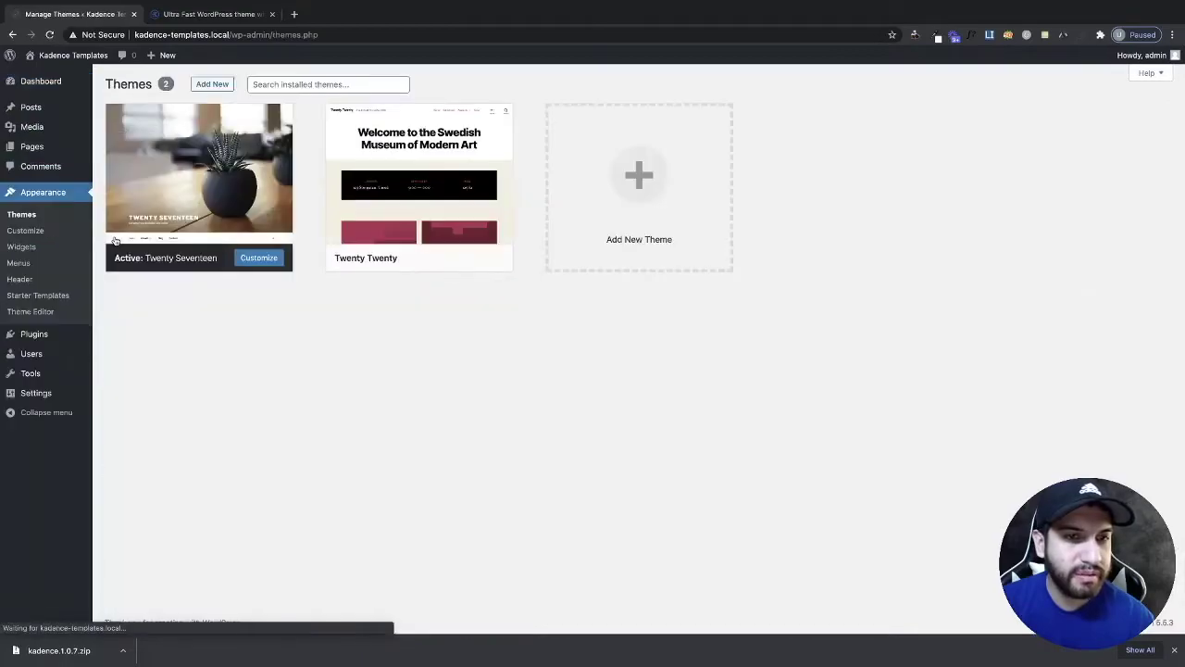
click(213, 84)
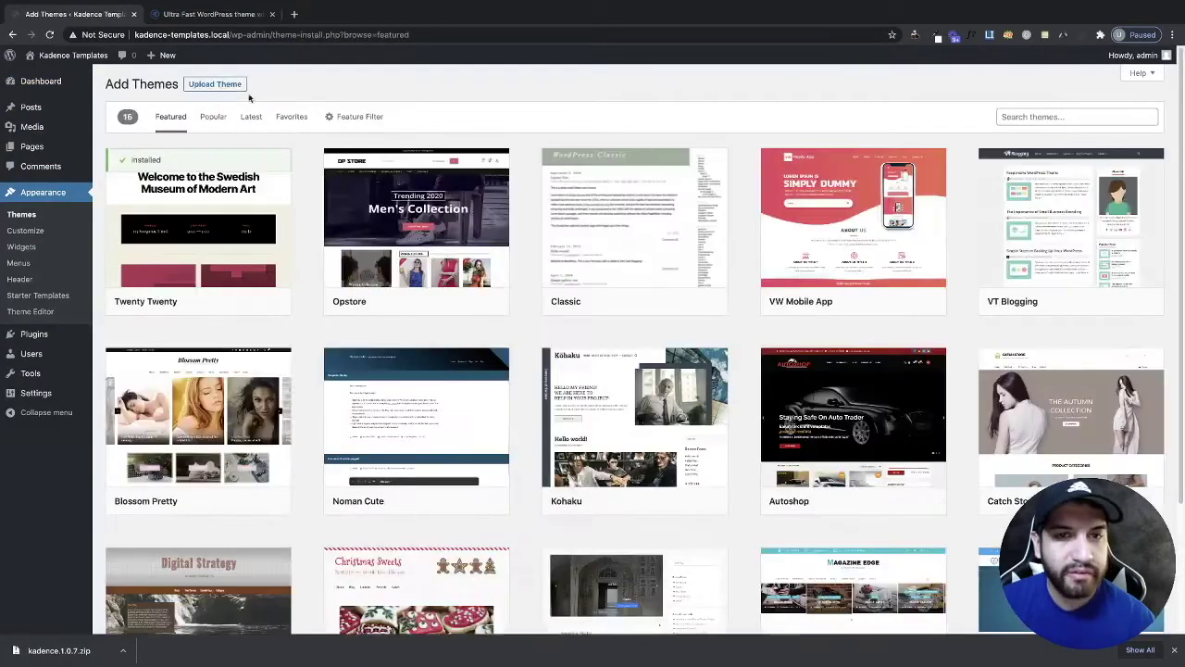
click(216, 85)
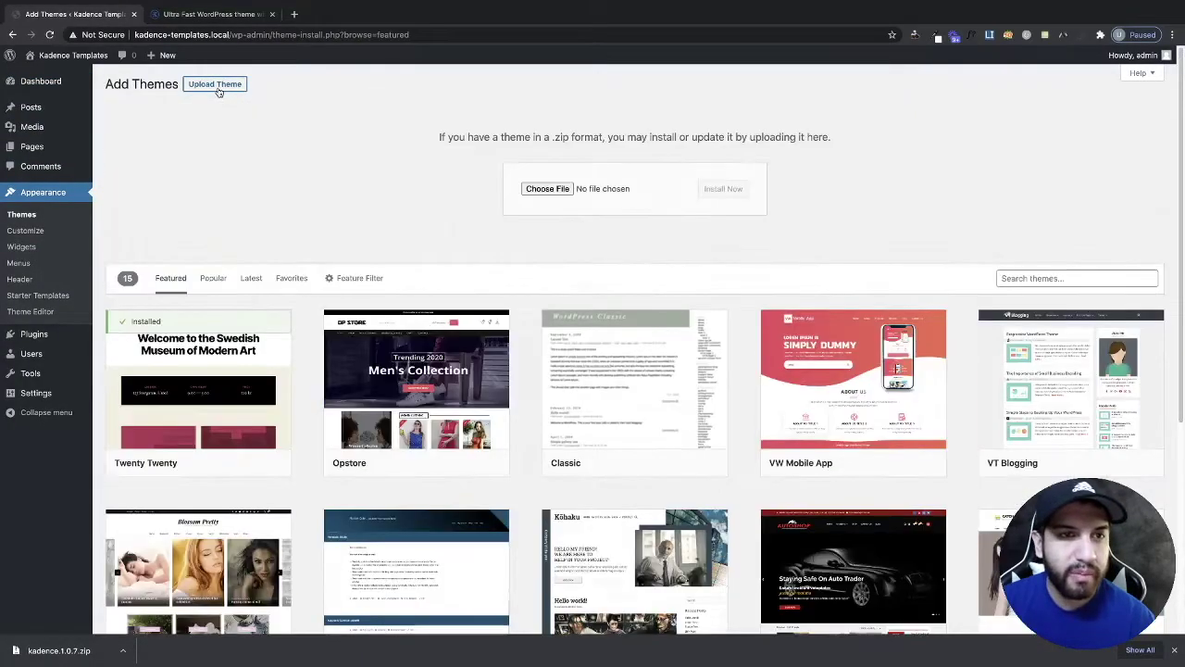
click(554, 189)
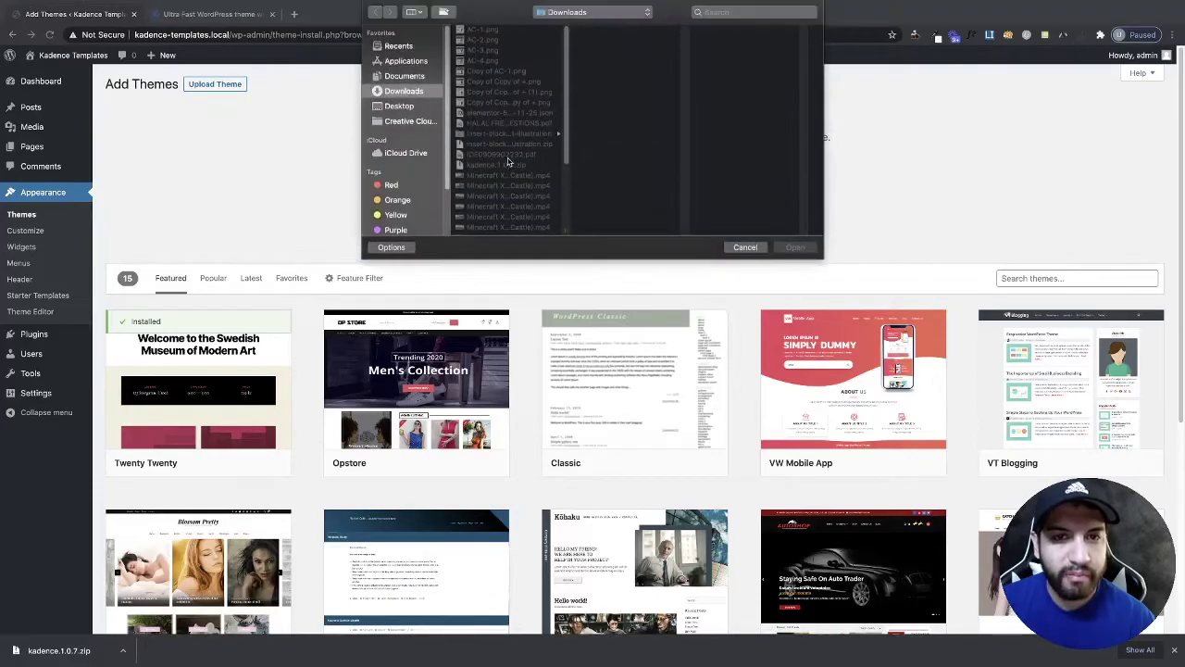
click(497, 166)
click(785, 246)
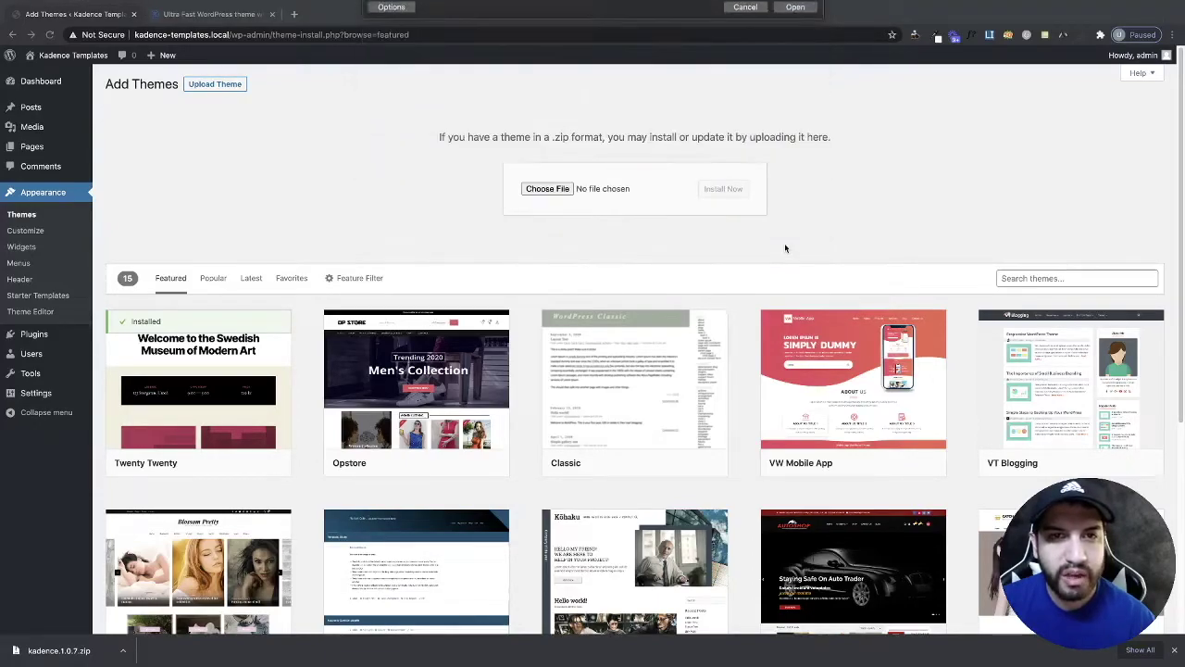
click(747, 190)
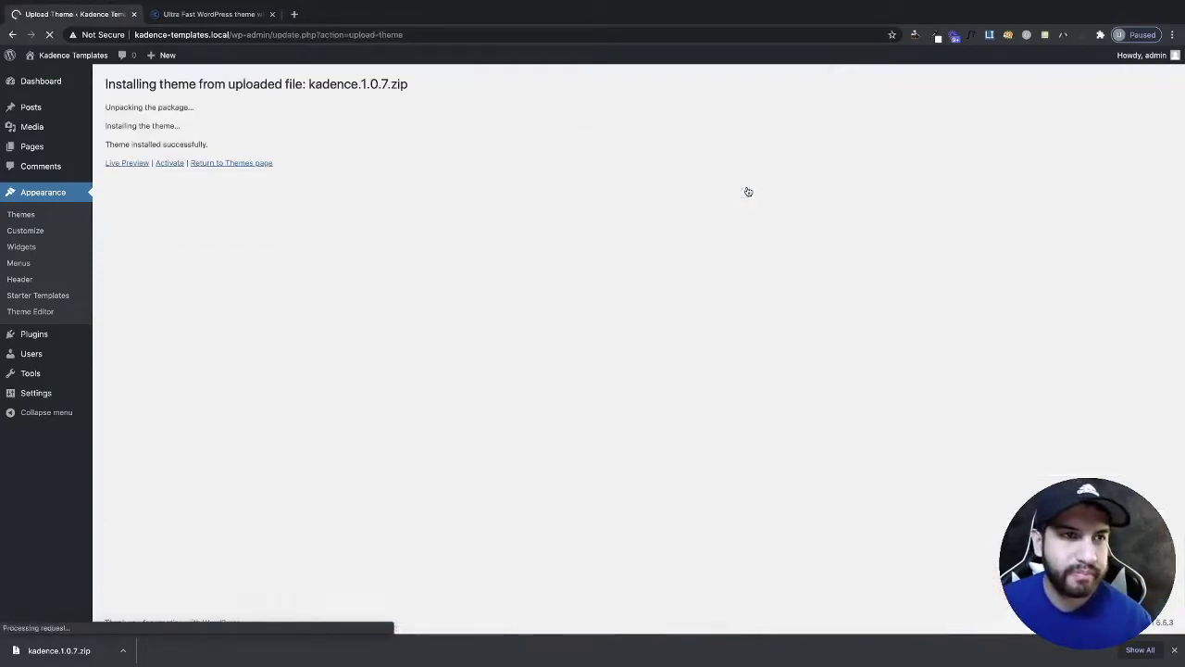
click(174, 164)
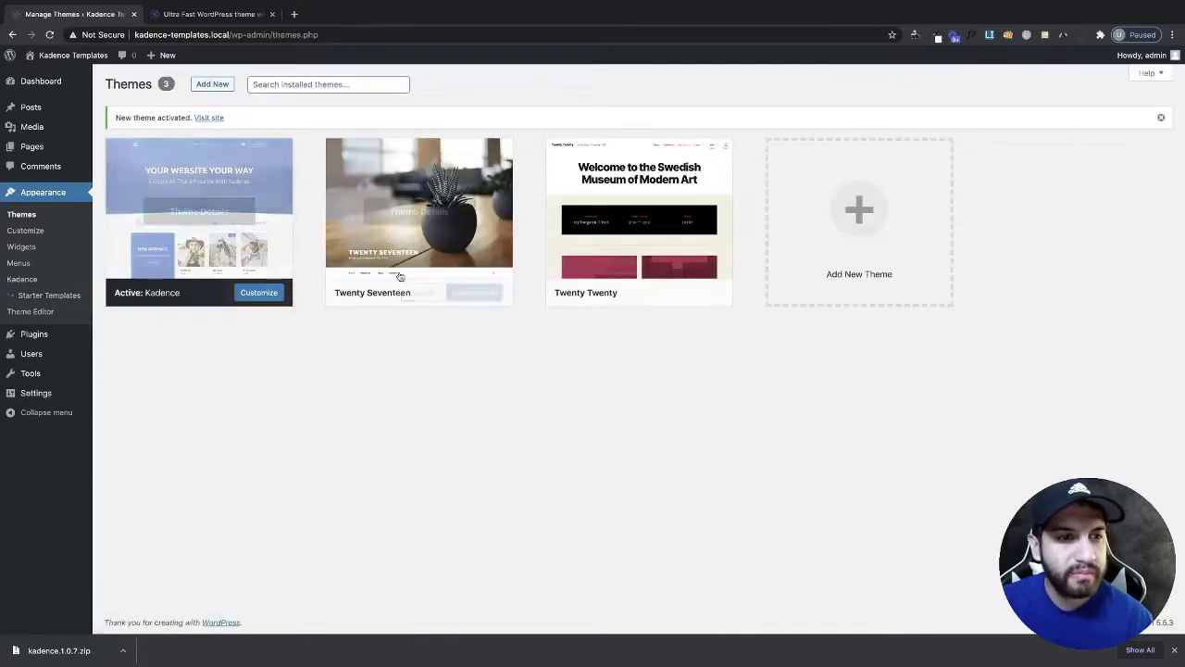
Open the Elementor starter template library and the Course template's import preview.
click(45, 297)
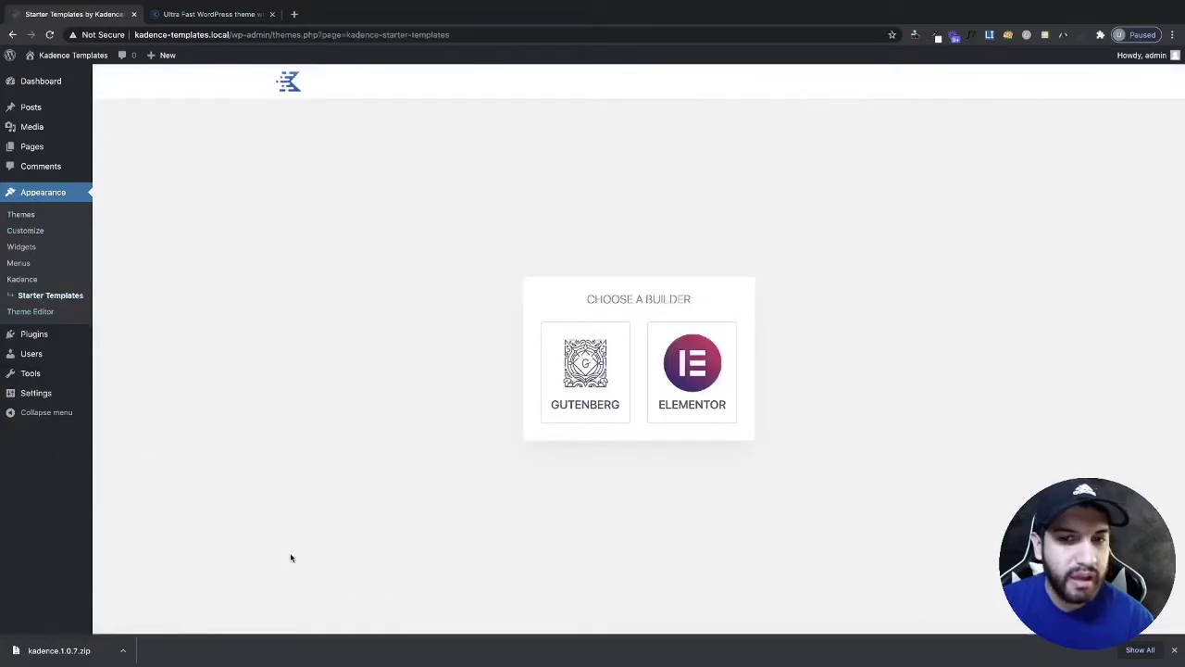
click(687, 380)
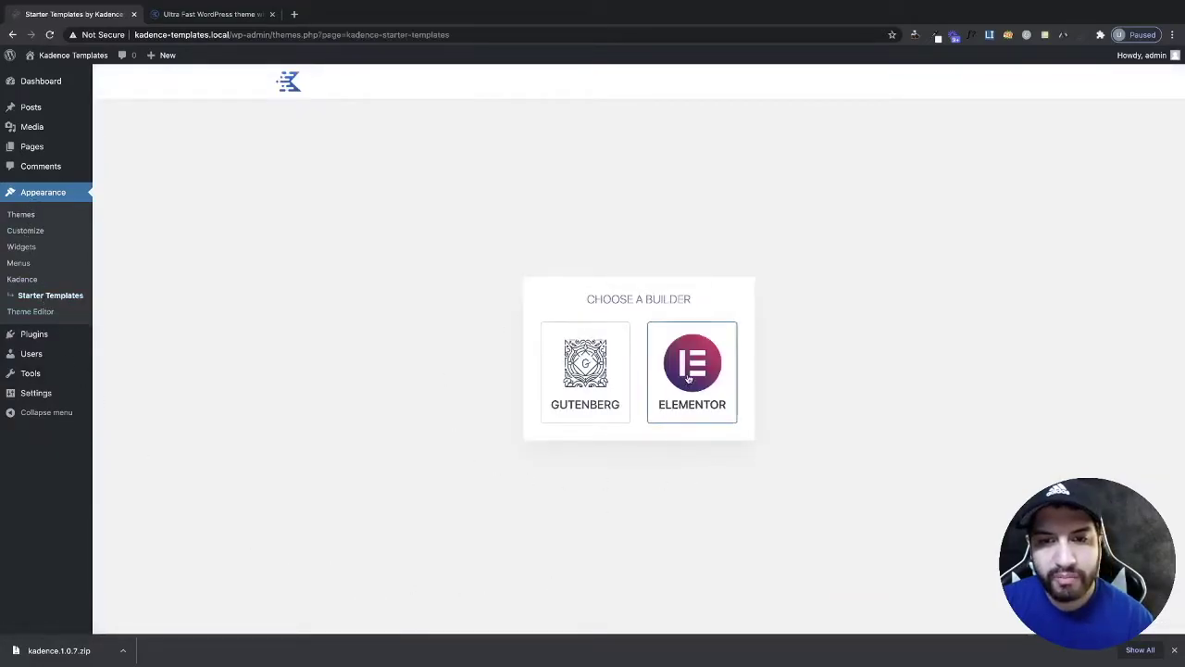
scroll(664, 456, down, 2)
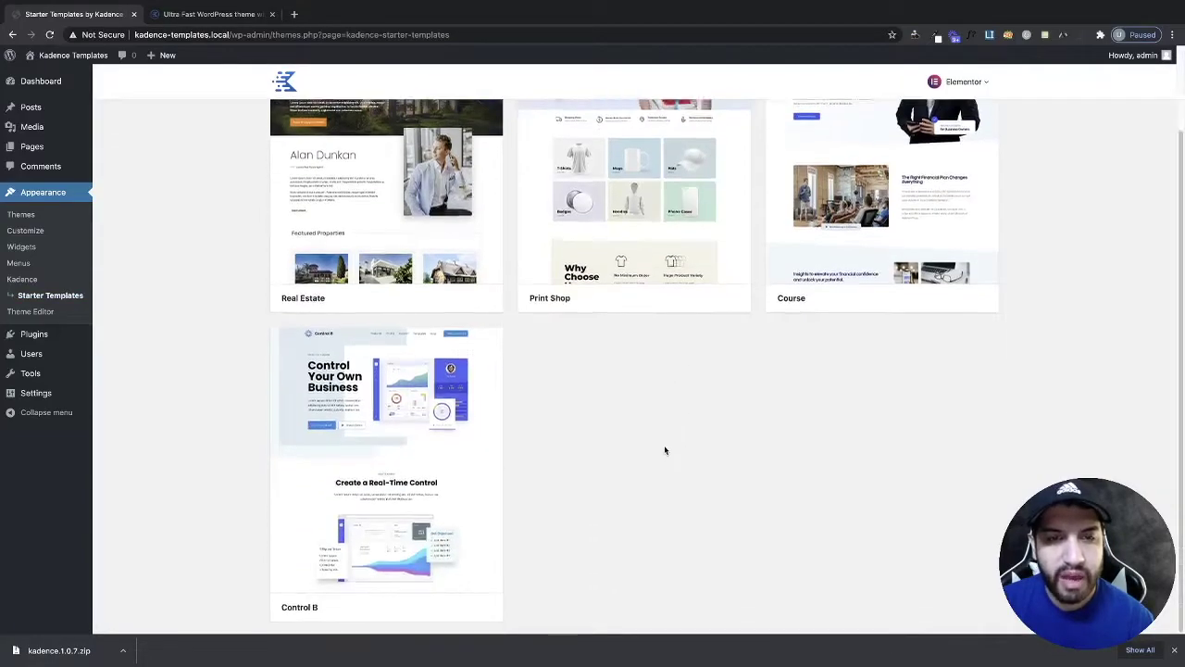
scroll(665, 451, up, 2)
scroll(783, 466, down, 2)
scroll(782, 461, up, 2)
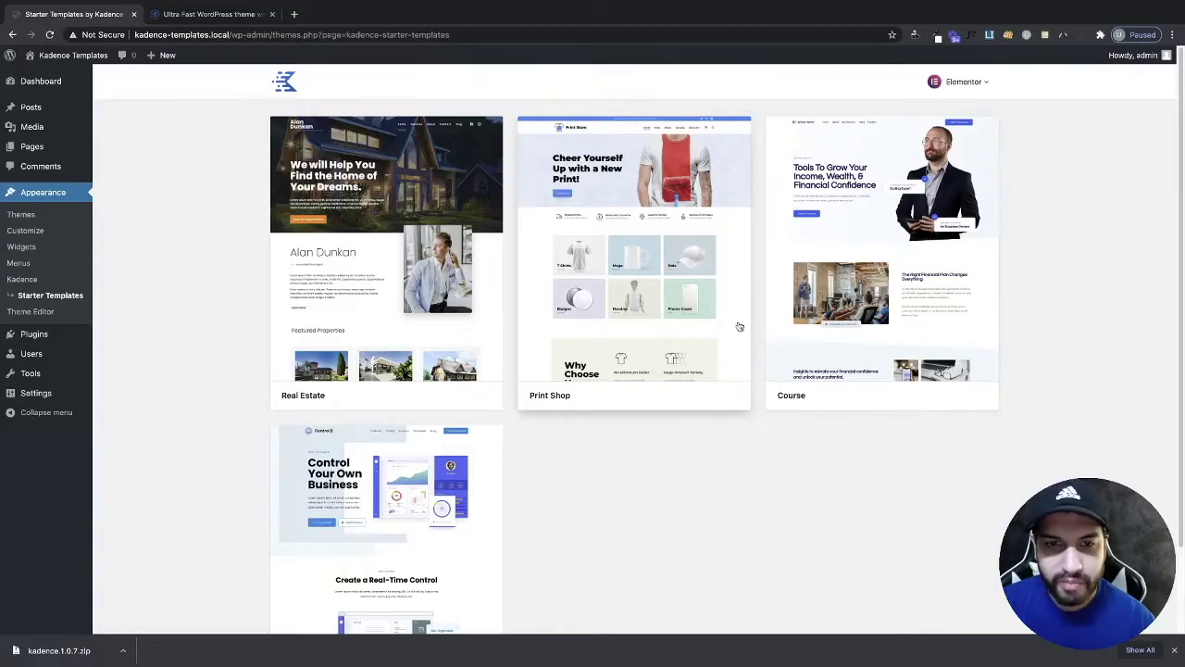
click(911, 321)
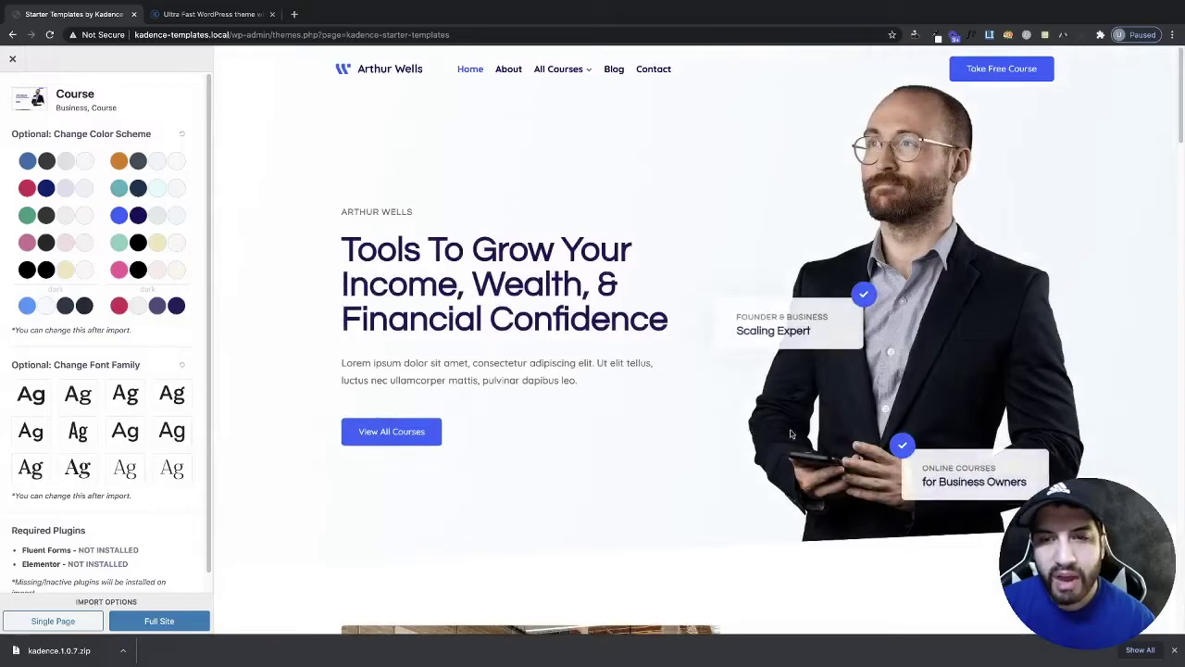
Try pink-dark, green, red-and-navy and blue-dark colour schemes on the Course preview.
scroll(583, 347, down, 3)
scroll(582, 347, down, 4)
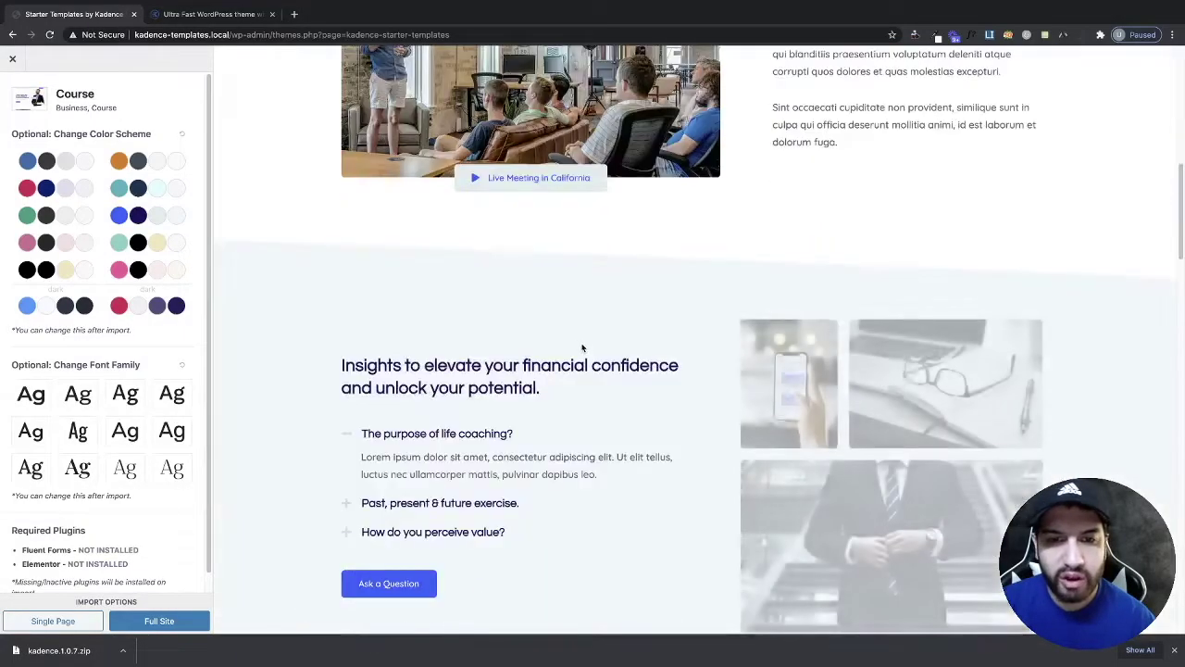
scroll(582, 347, down, 5)
scroll(582, 347, up, 2)
scroll(582, 344, up, 7)
scroll(588, 333, up, 2)
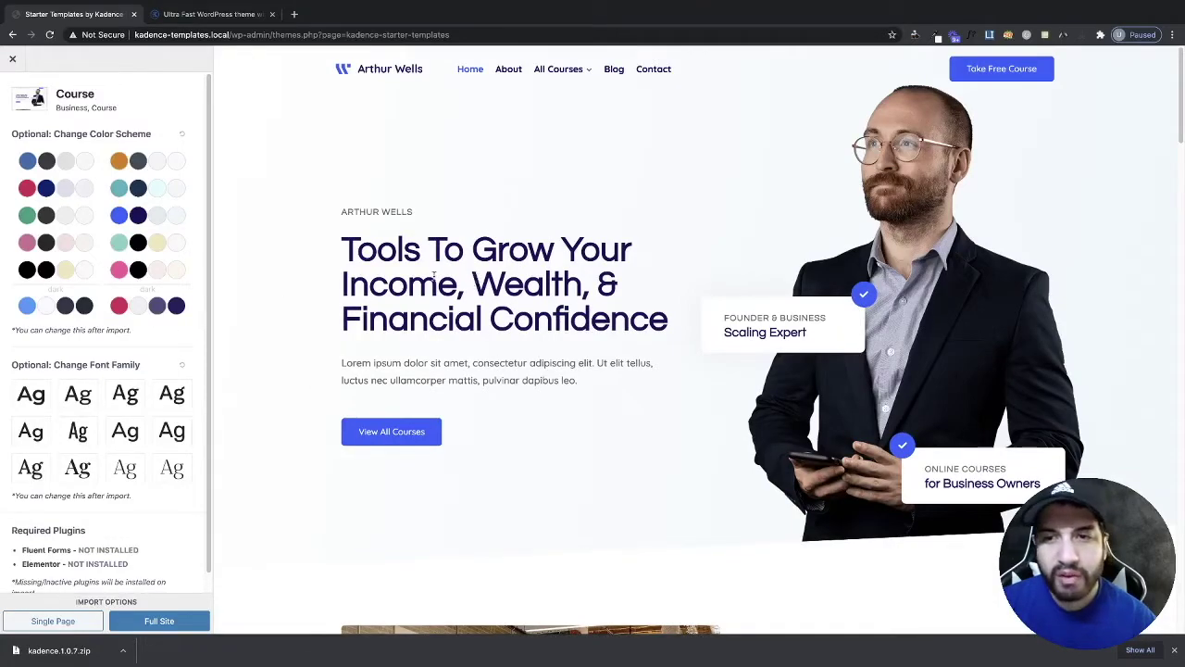
click(65, 246)
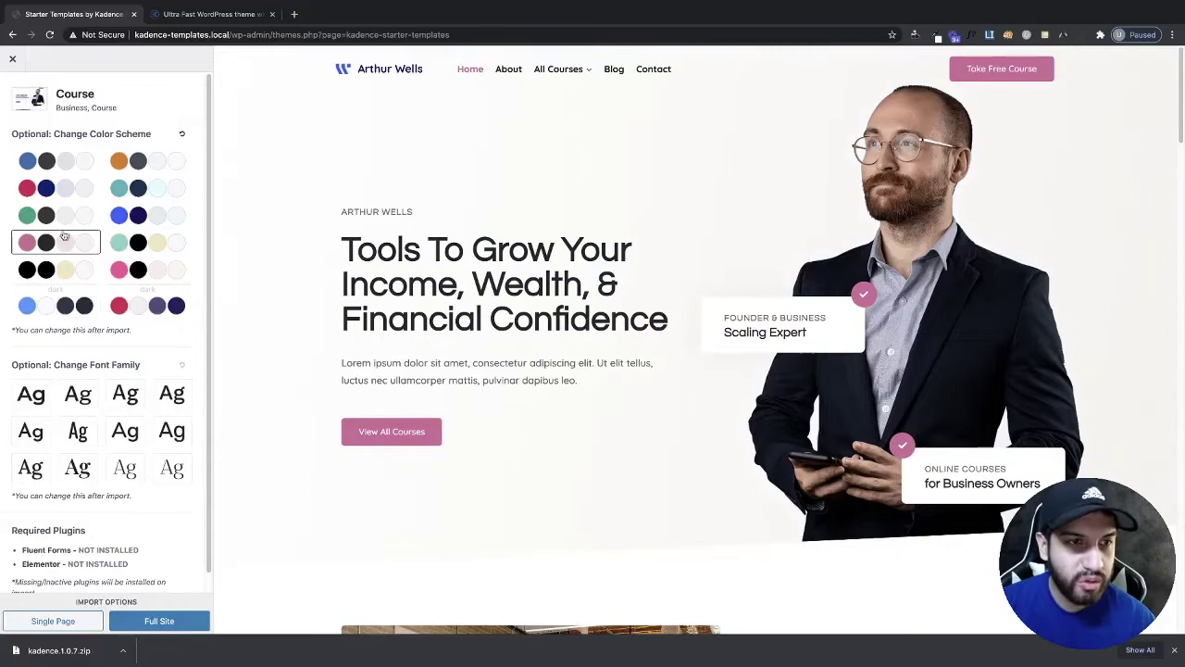
click(64, 223)
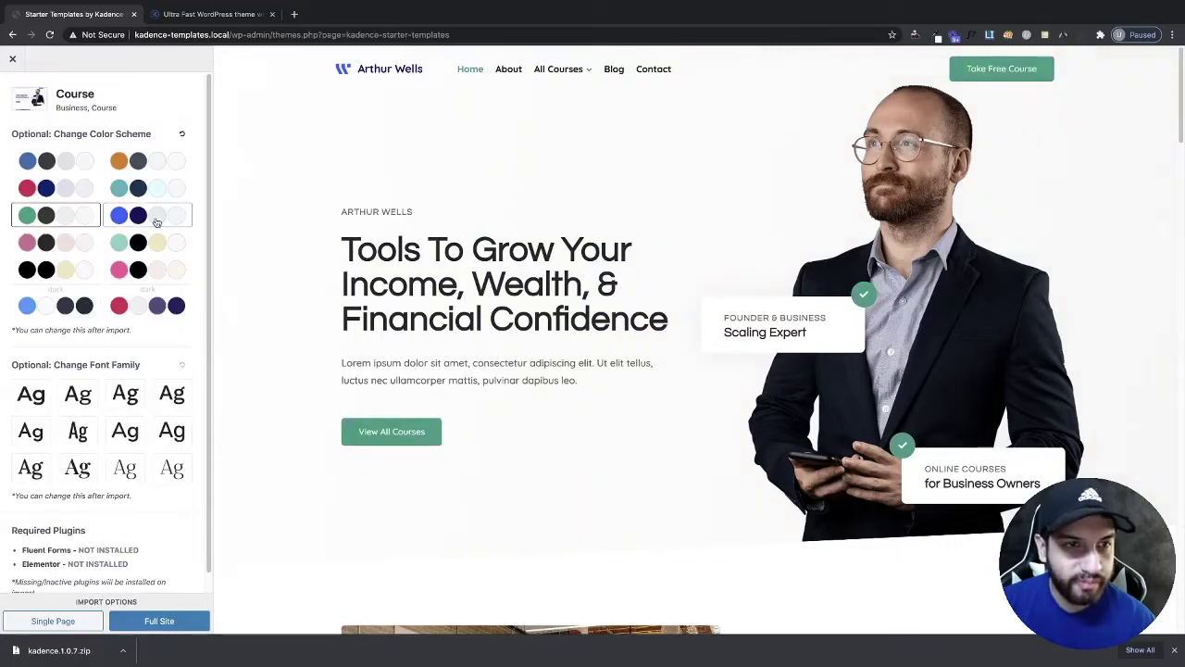
click(153, 298)
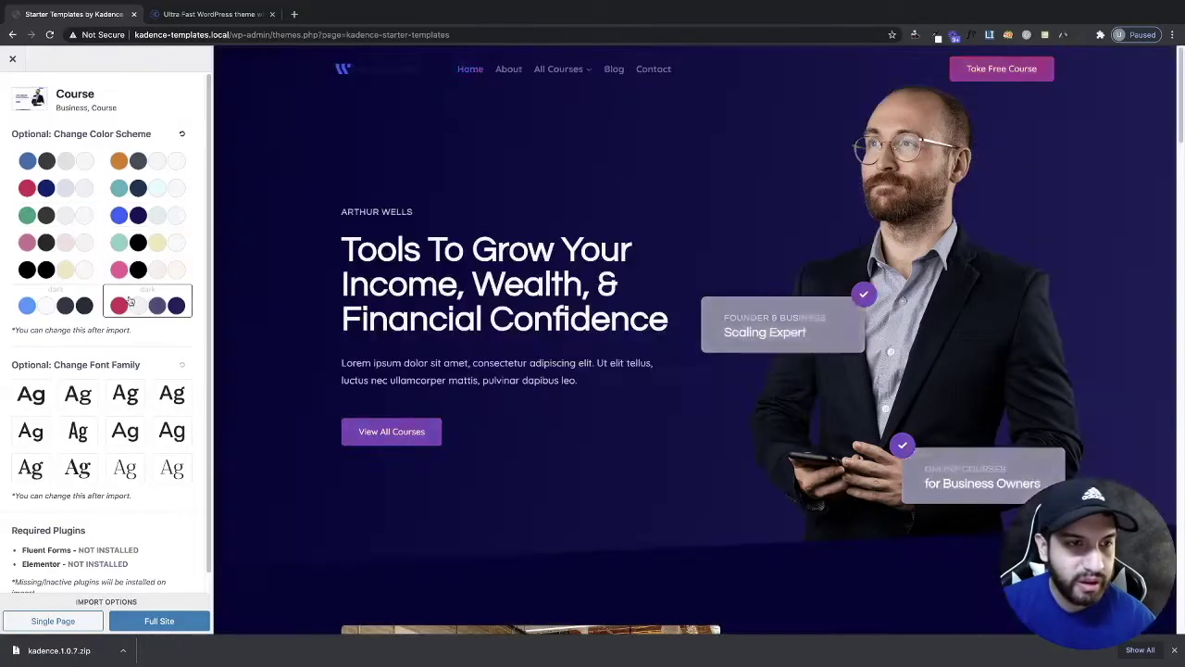
click(55, 305)
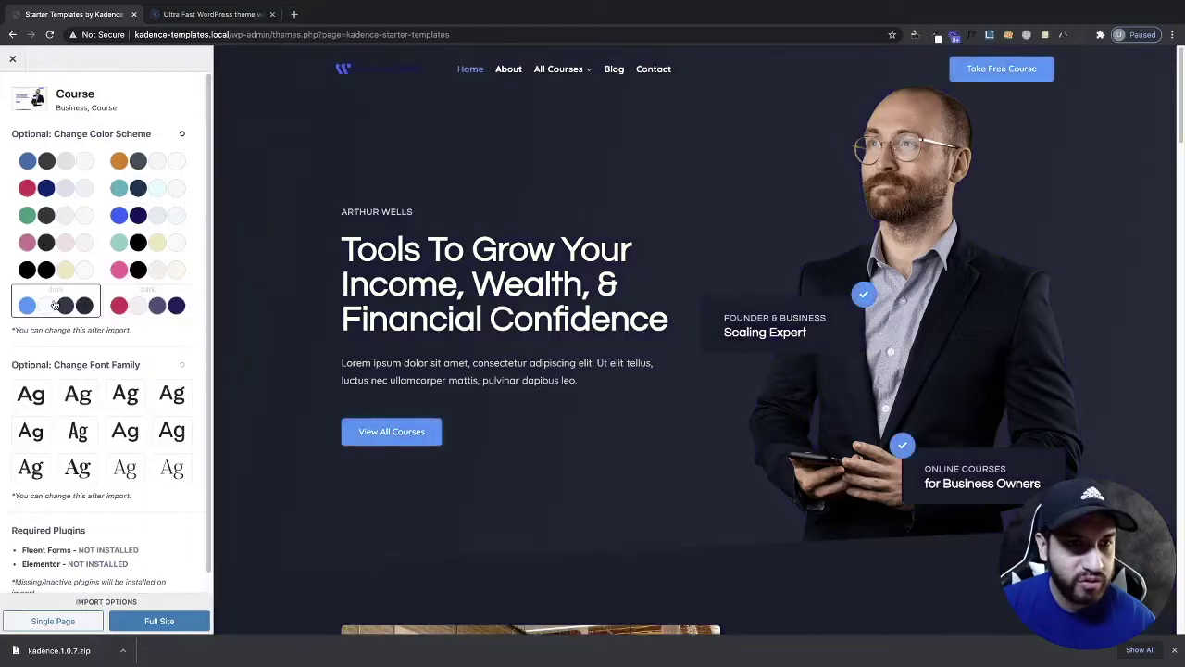
click(148, 310)
Compare the pink-black, teal-black and blue-light palettes, settling on the blue-dark scheme.
scroll(318, 323, down, 3)
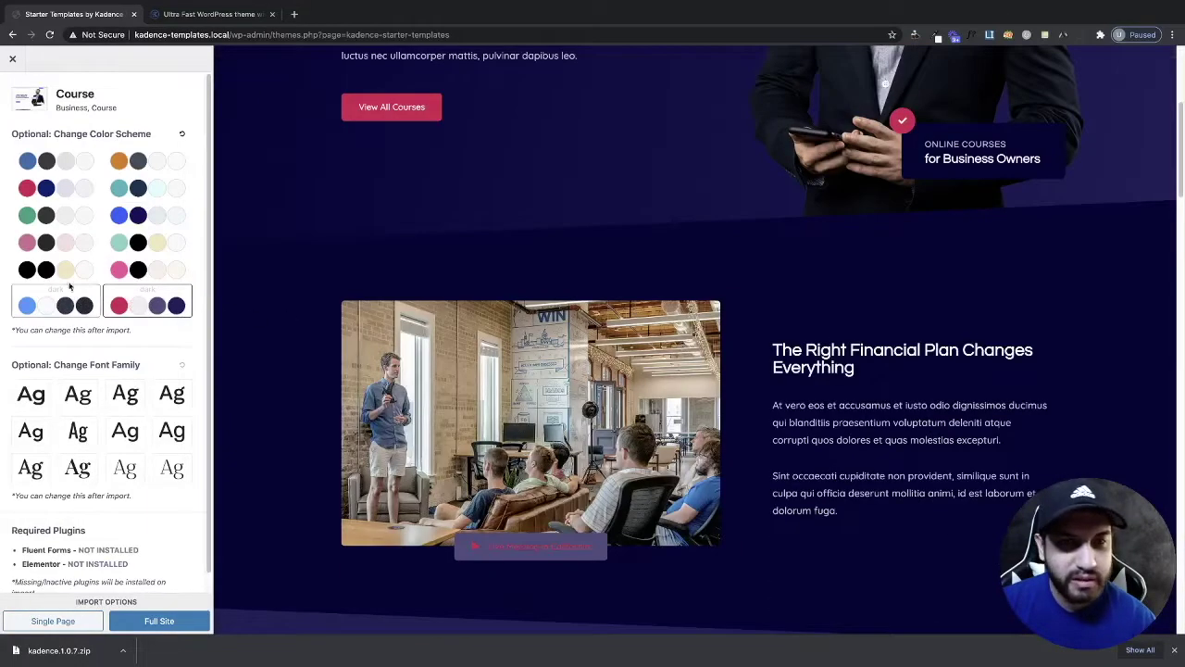
scroll(516, 325, down, 4)
scroll(515, 325, down, 4)
scroll(516, 325, down, 4)
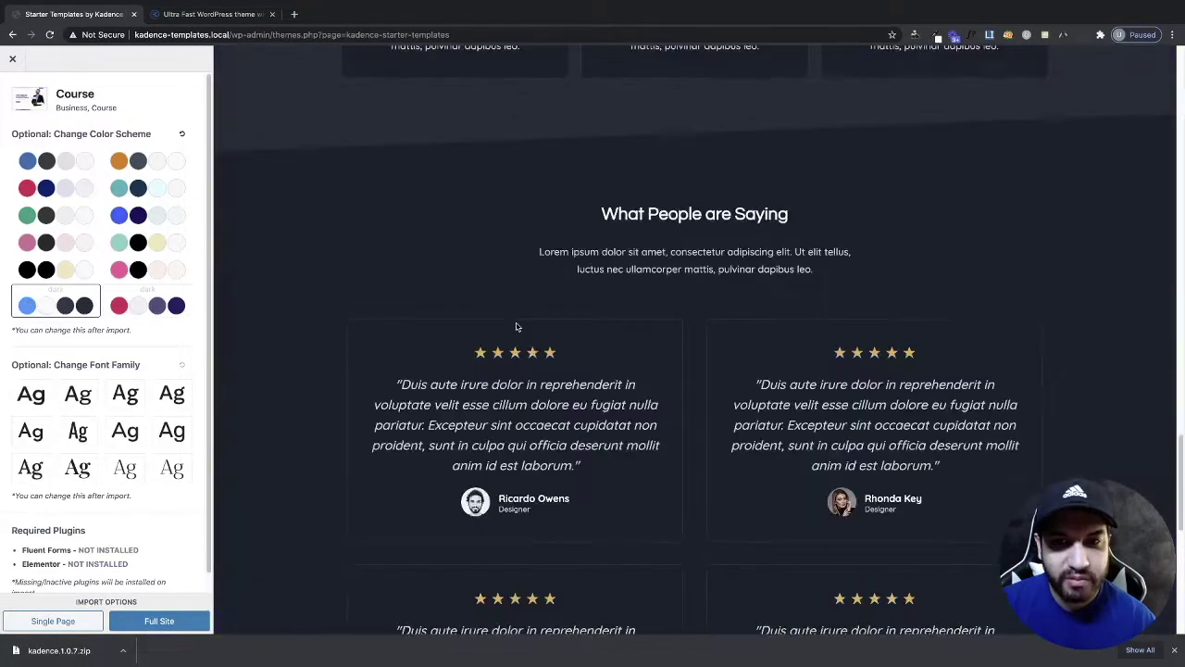
scroll(518, 329, down, 4)
scroll(518, 328, up, 5)
scroll(518, 328, up, 5)
scroll(519, 329, up, 5)
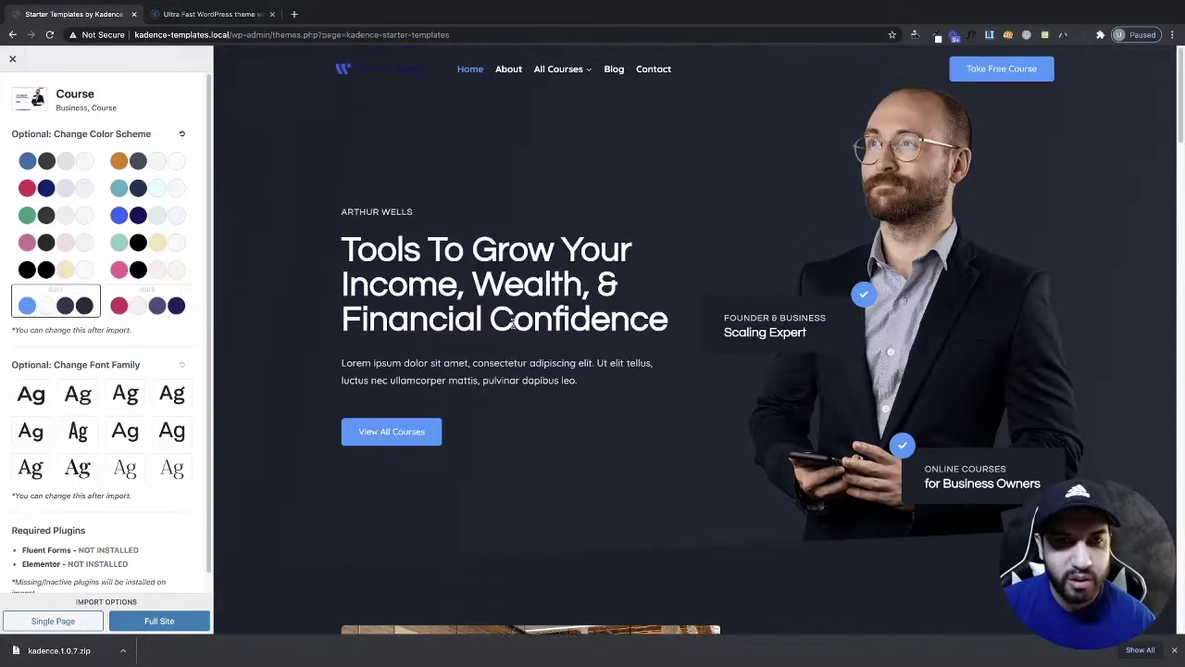
click(153, 269)
click(157, 241)
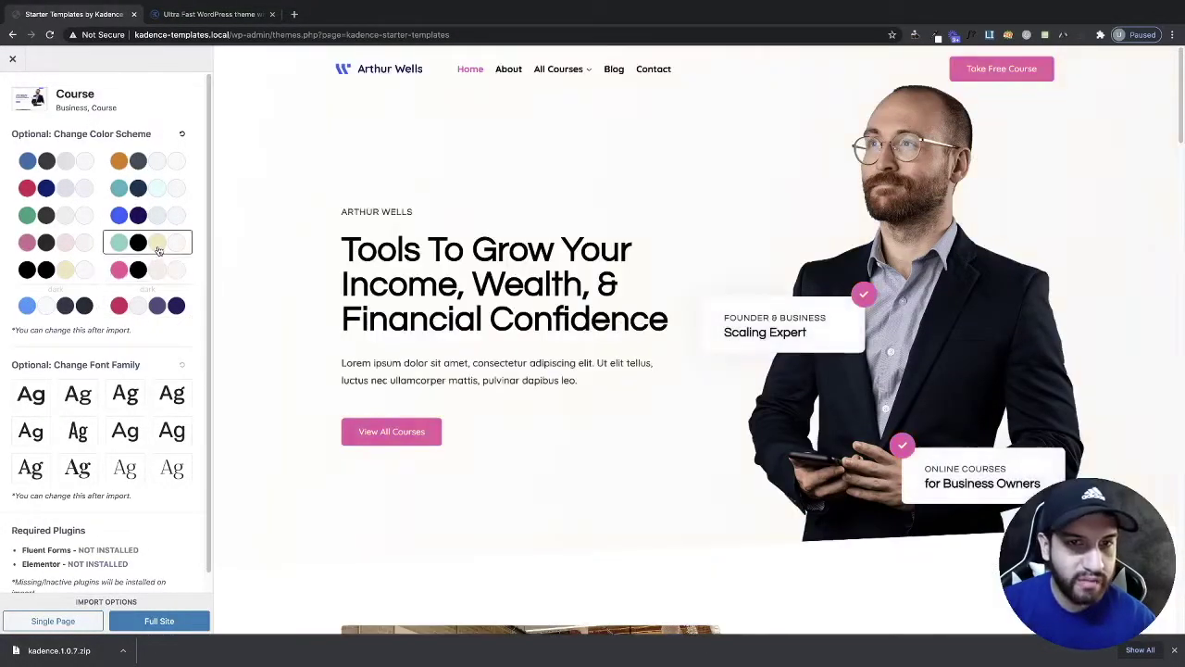
click(160, 222)
click(158, 188)
click(67, 311)
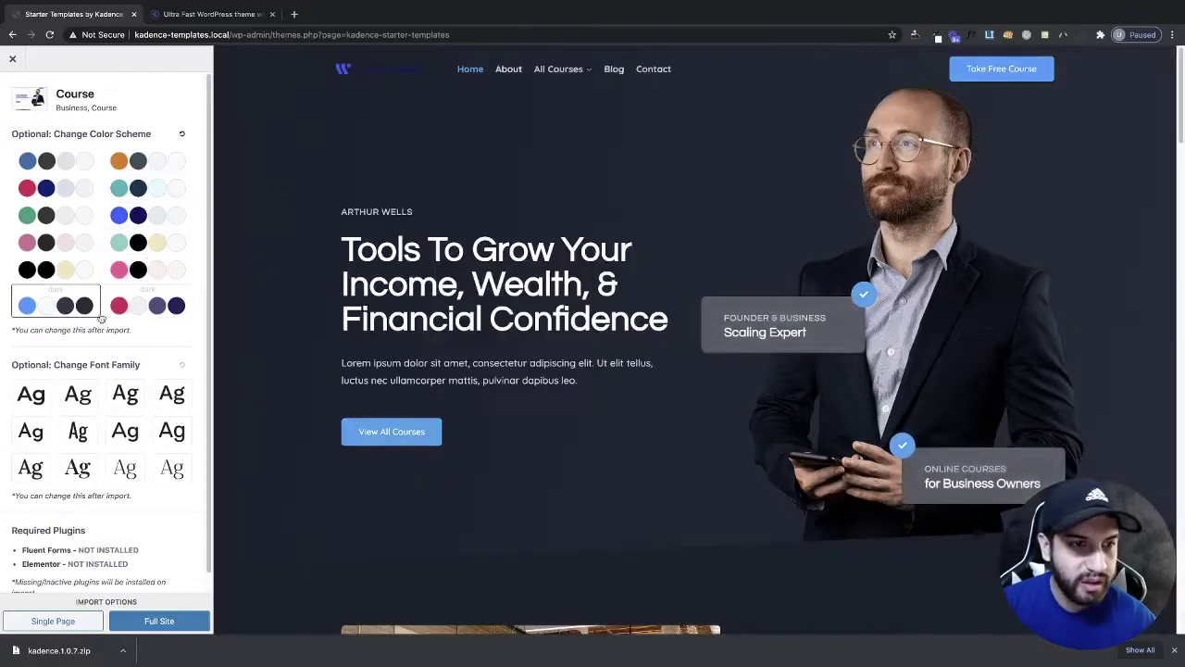
scroll(119, 324, down, 1)
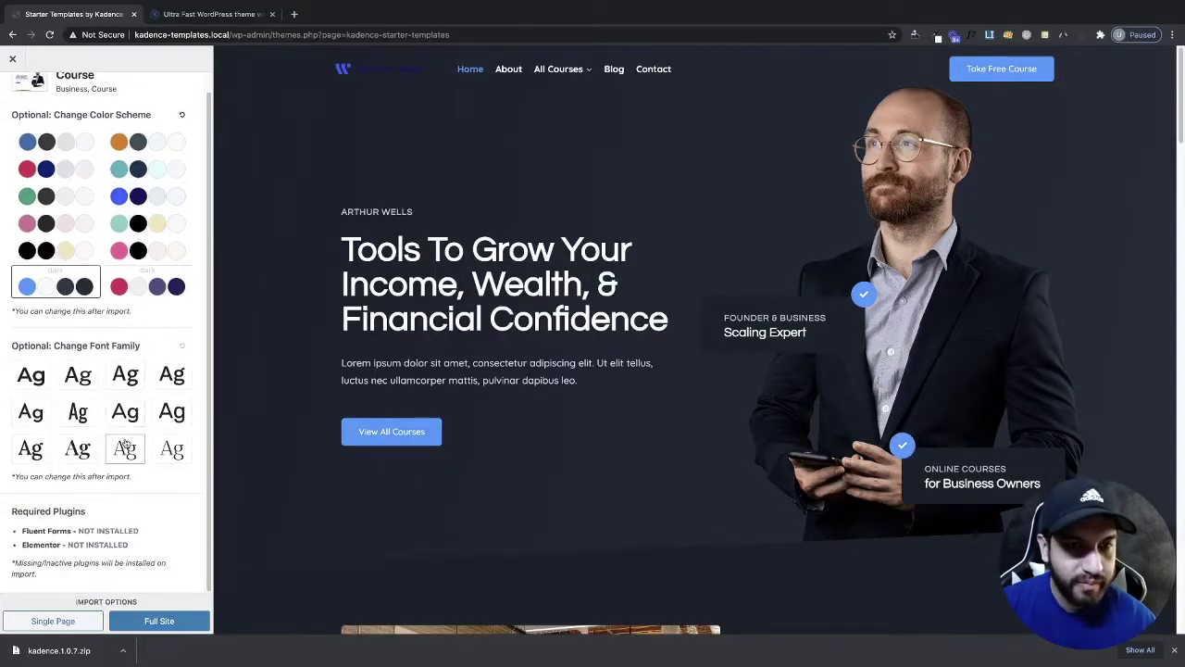
Preview several font pairings, keep the original fonts and open the Full Site import dialog.
click(31, 374)
click(82, 375)
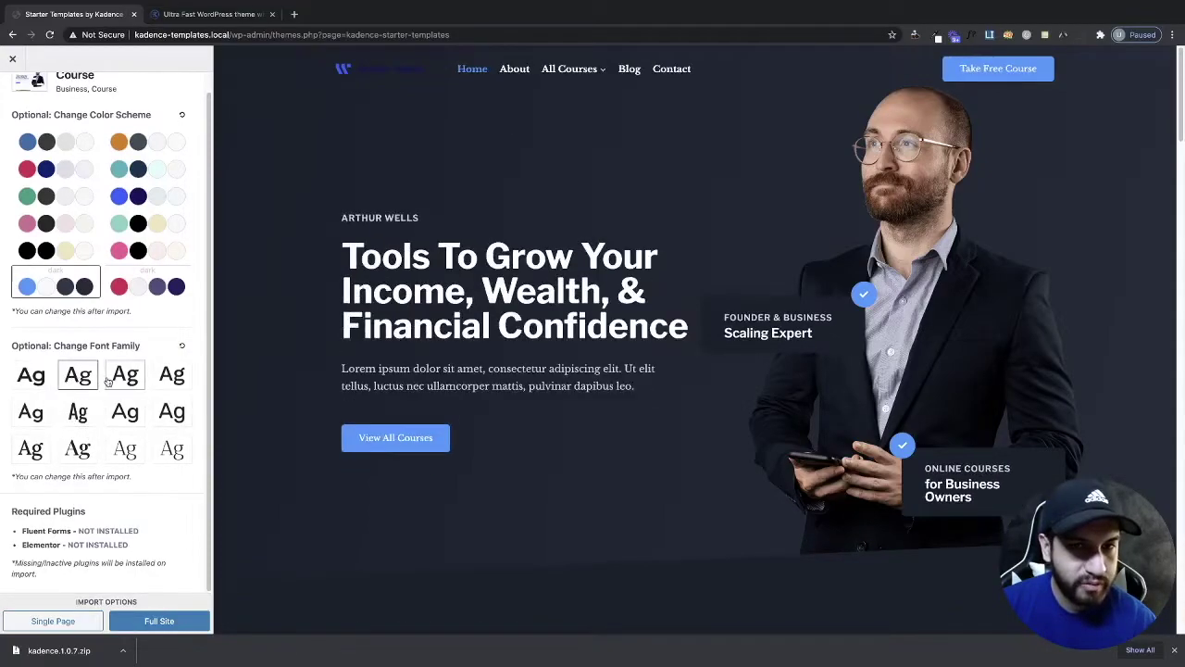
click(111, 381)
click(171, 378)
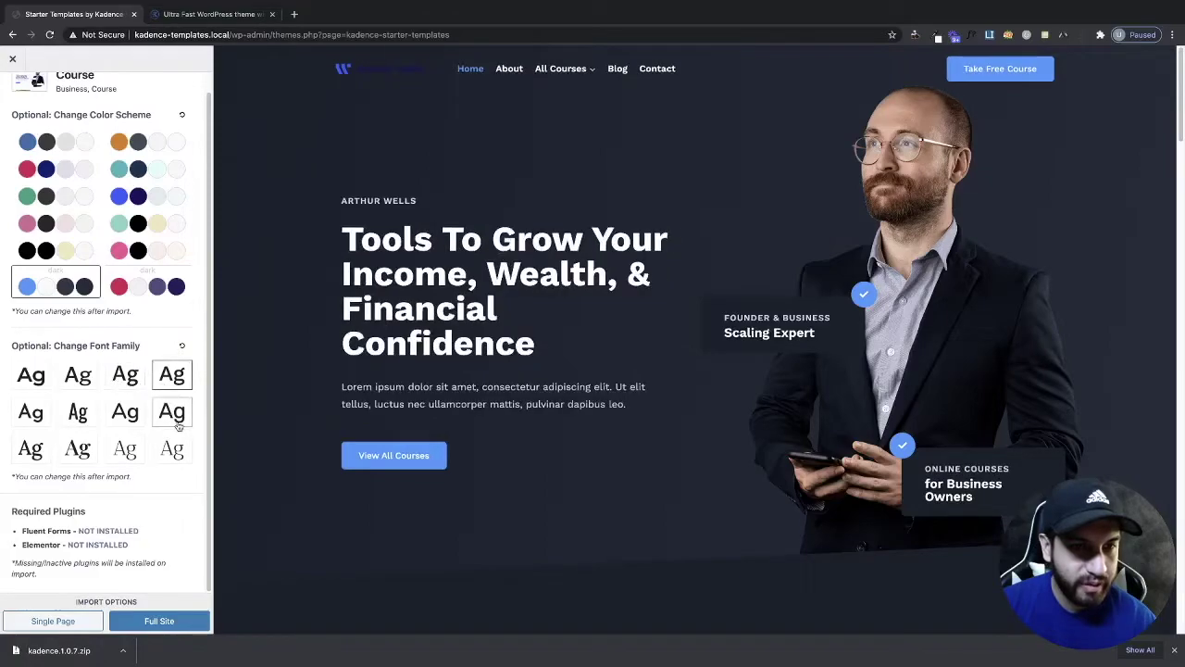
click(166, 419)
click(125, 415)
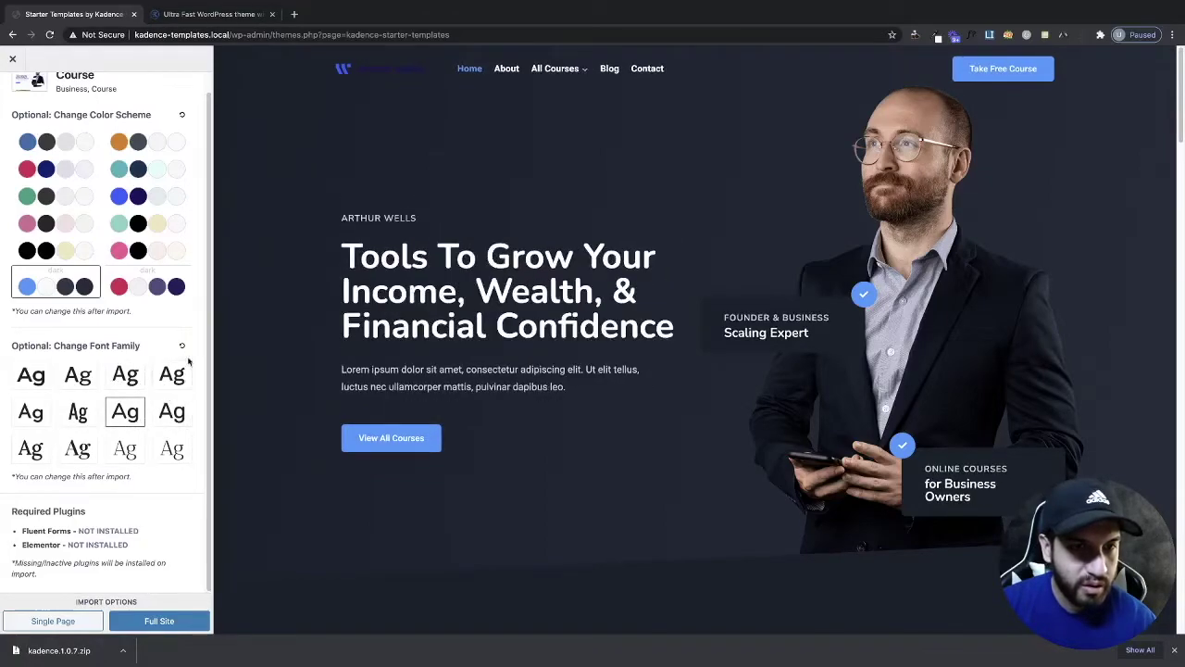
scroll(653, 404, down, 1)
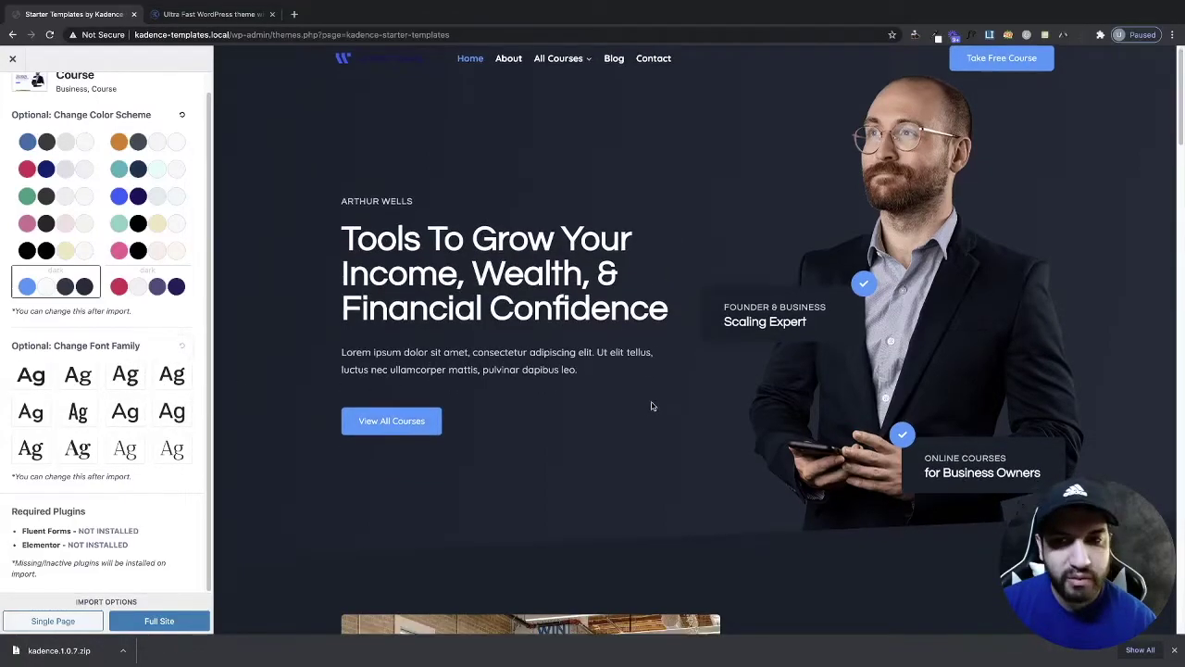
scroll(418, 421, up, 1)
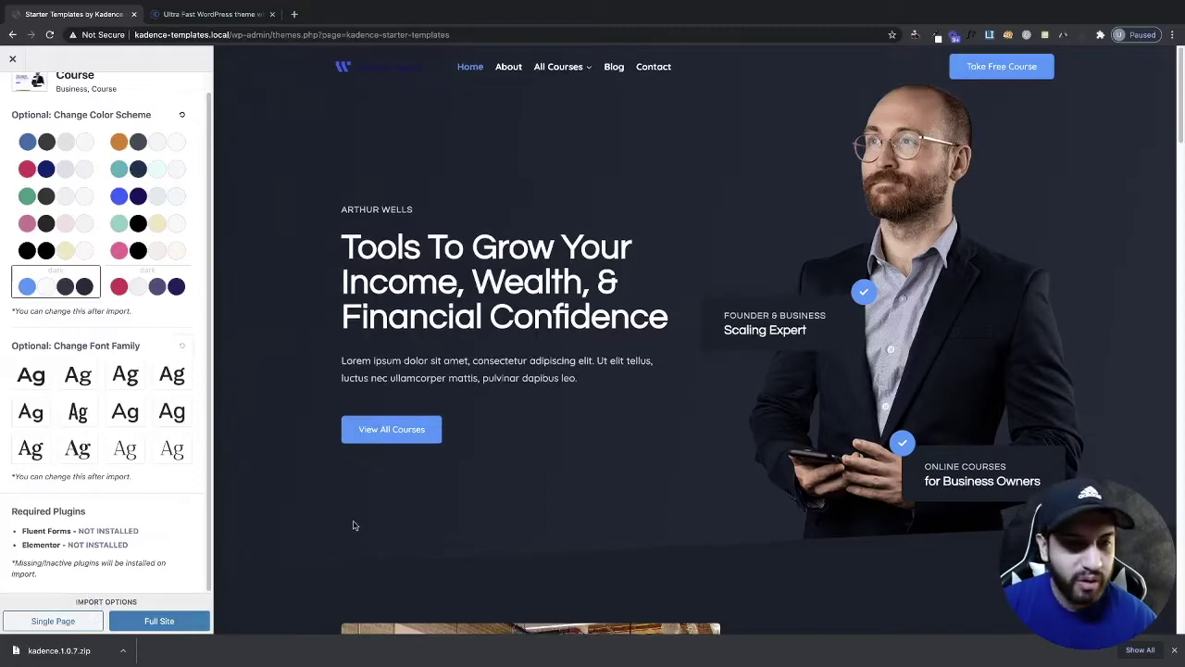
click(160, 622)
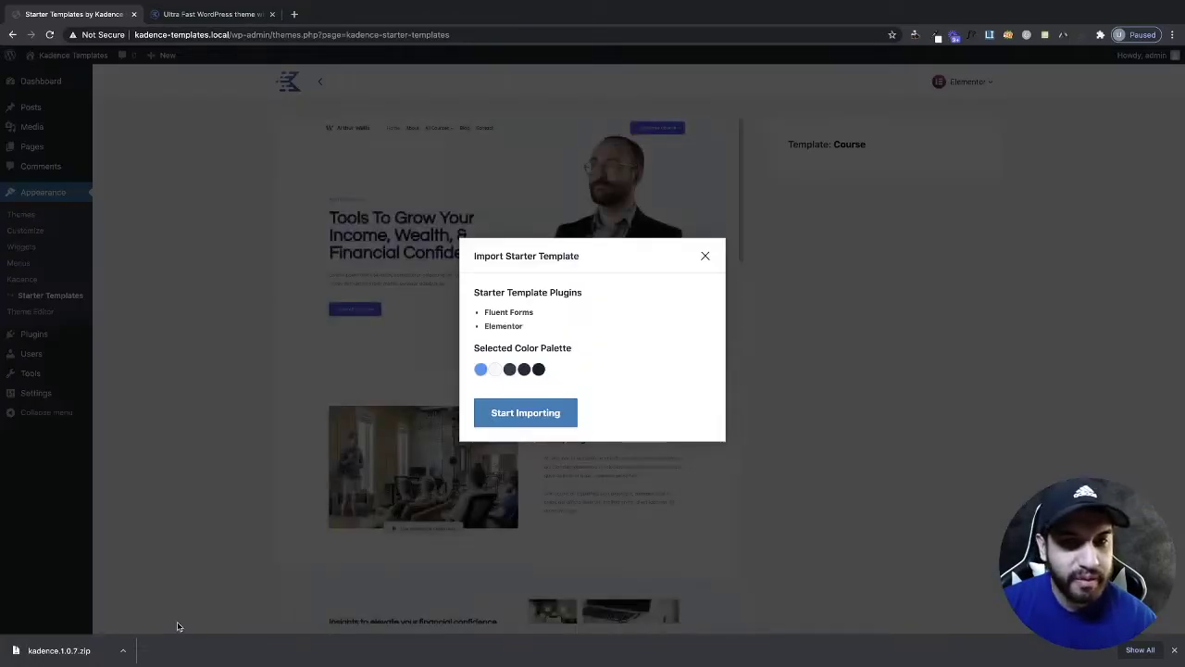
Import the Course template with the dark blue palette and visit the live site.
click(511, 417)
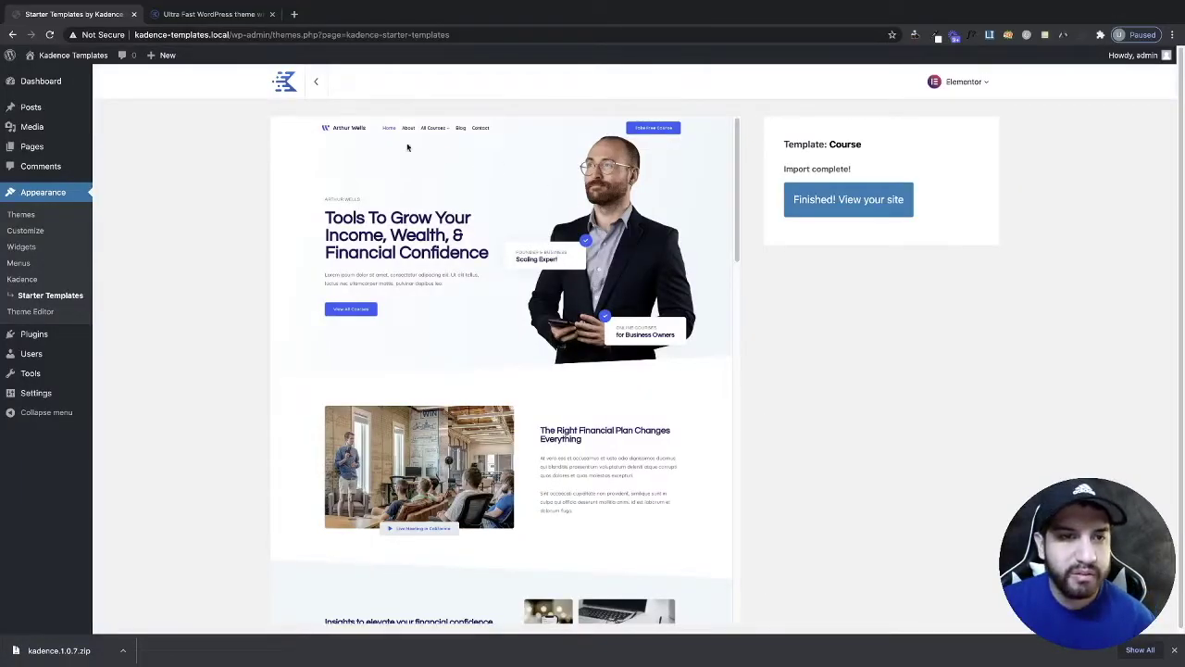
click(51, 75)
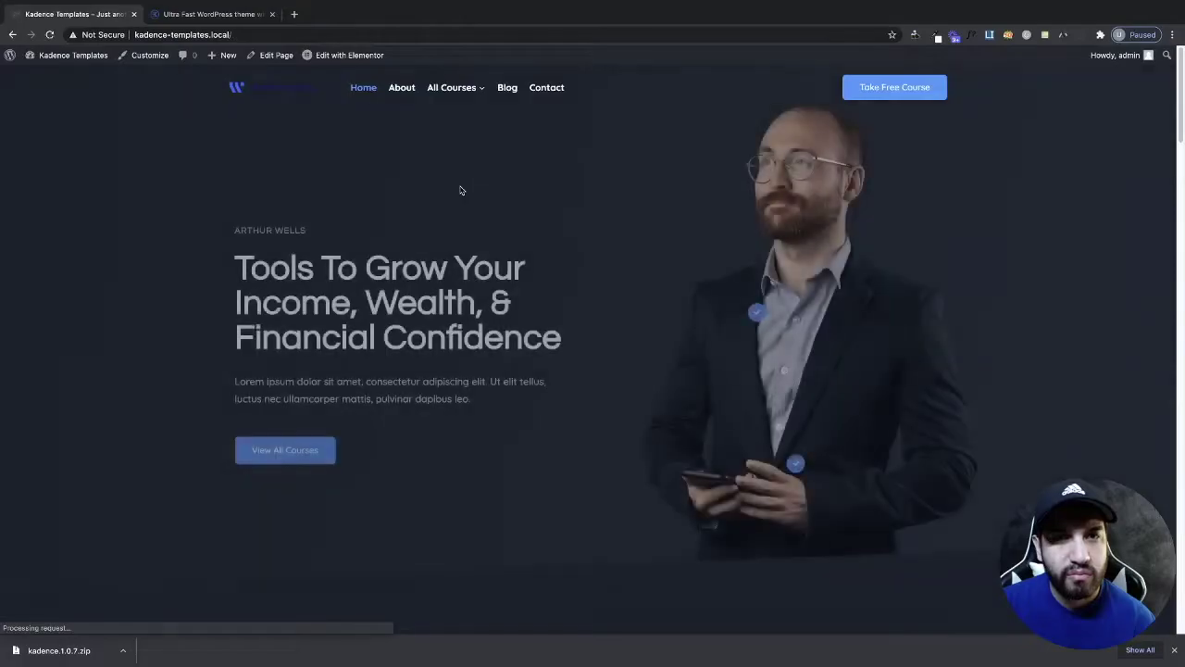
Scroll through the imported site's homepage.
scroll(755, 270, down, 1)
scroll(768, 277, down, 2)
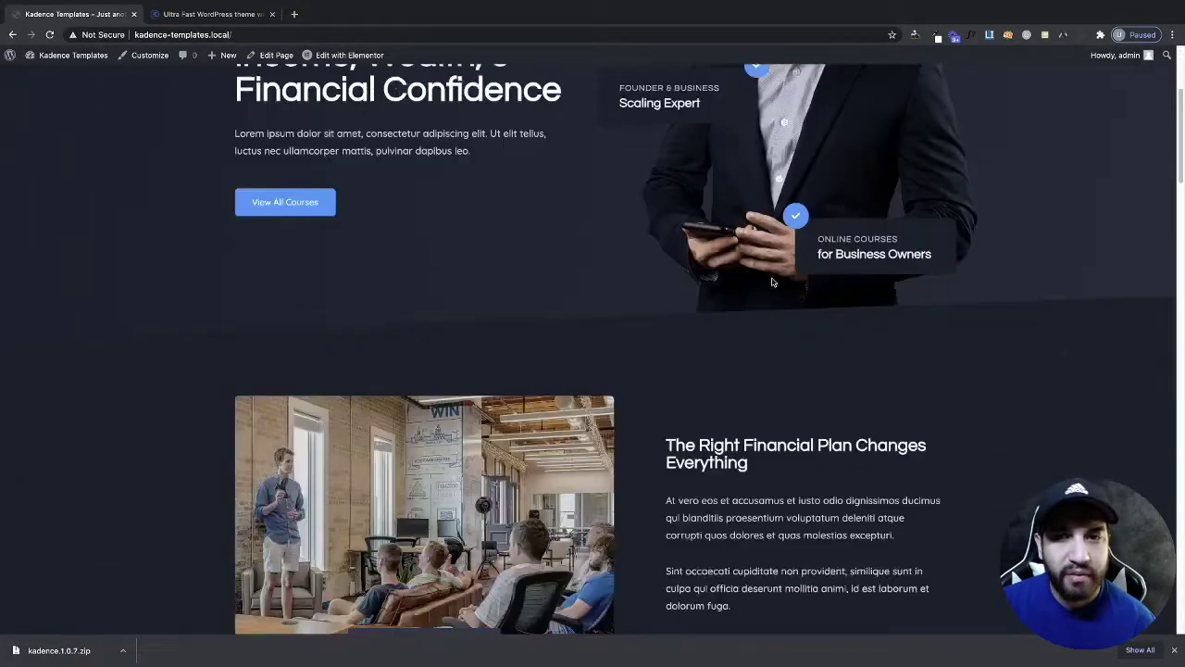
scroll(772, 283, down, 3)
scroll(771, 282, down, 5)
scroll(772, 285, down, 5)
scroll(774, 286, down, 5)
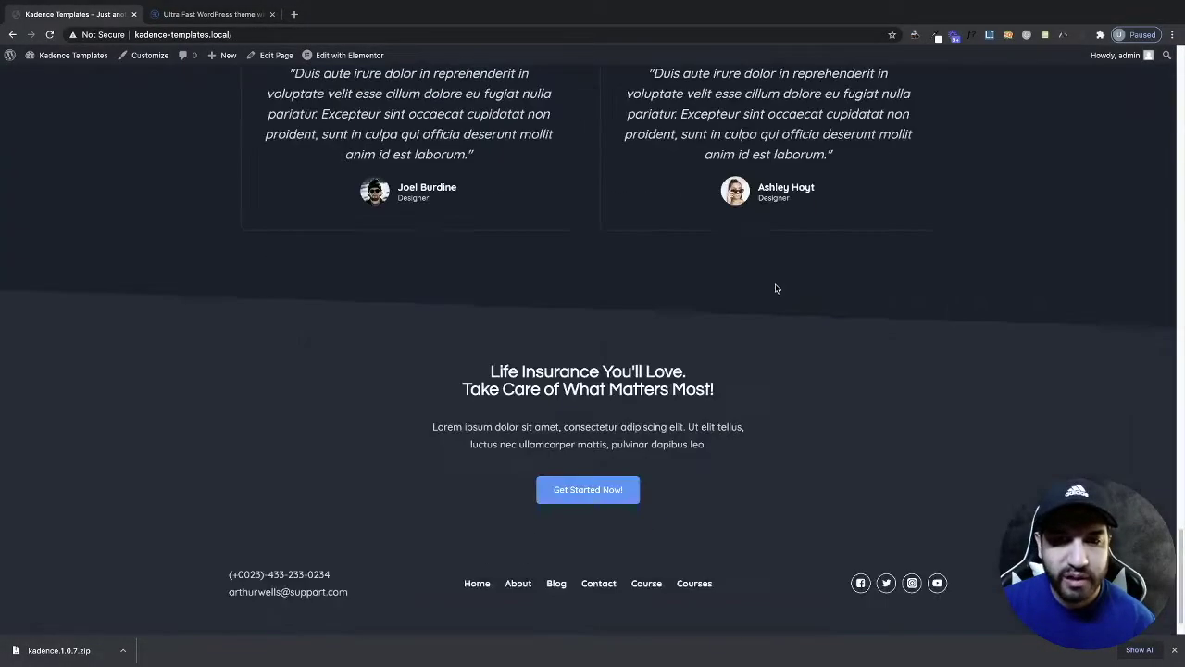
scroll(776, 288, down, 1)
scroll(776, 288, up, 5)
scroll(776, 286, up, 5)
scroll(775, 284, up, 5)
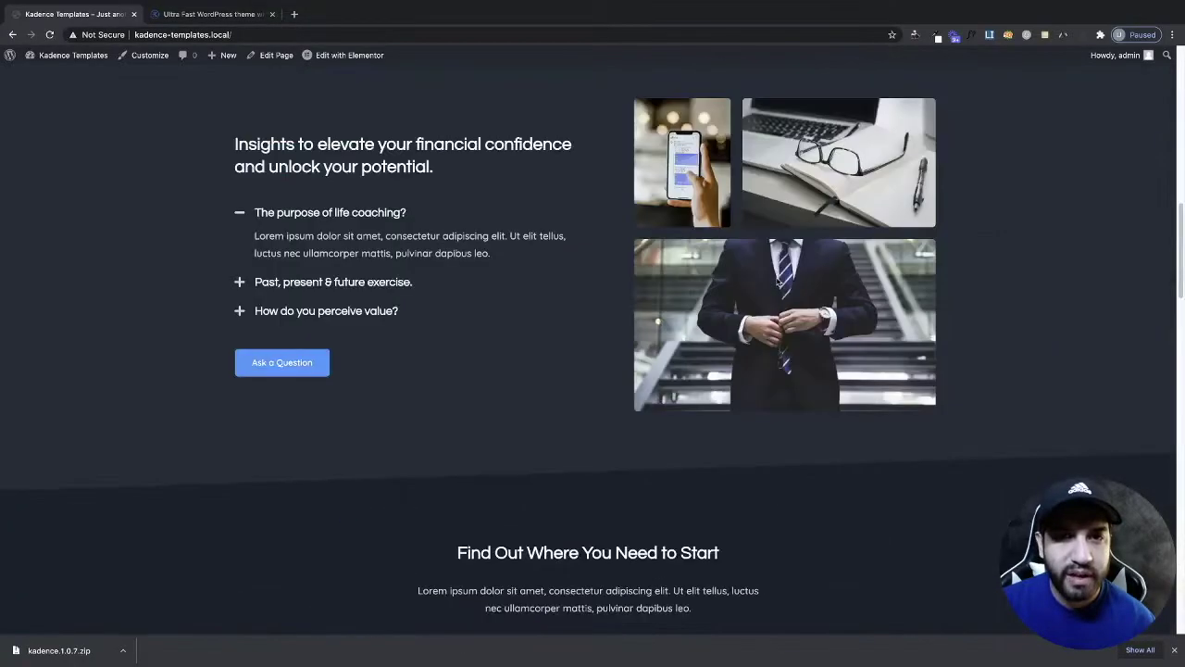
scroll(776, 282, up, 6)
Open the site's About page and scroll through its content.
click(410, 92)
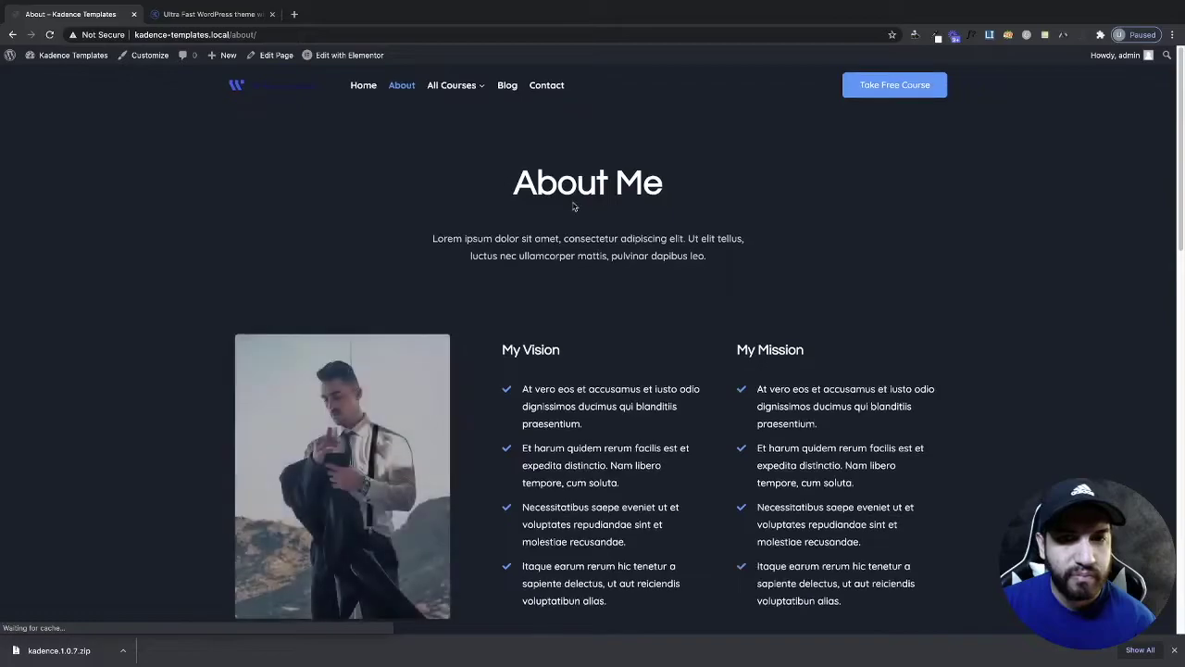
scroll(573, 206, down, 10)
scroll(573, 205, down, 1)
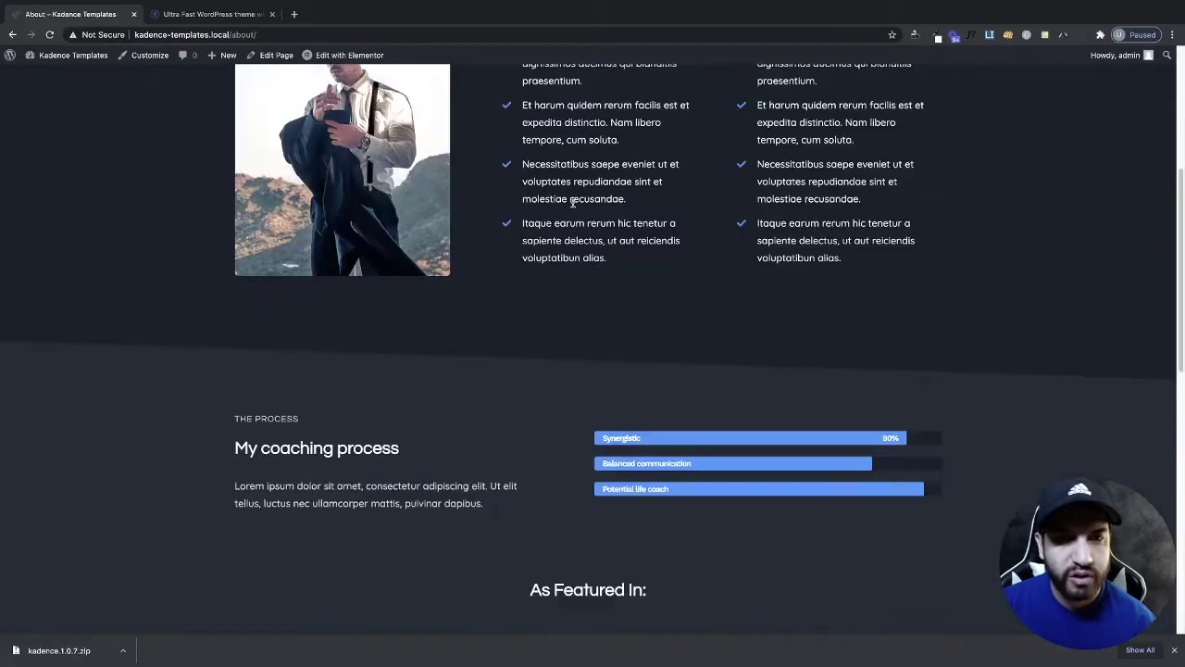
scroll(573, 202, up, 4)
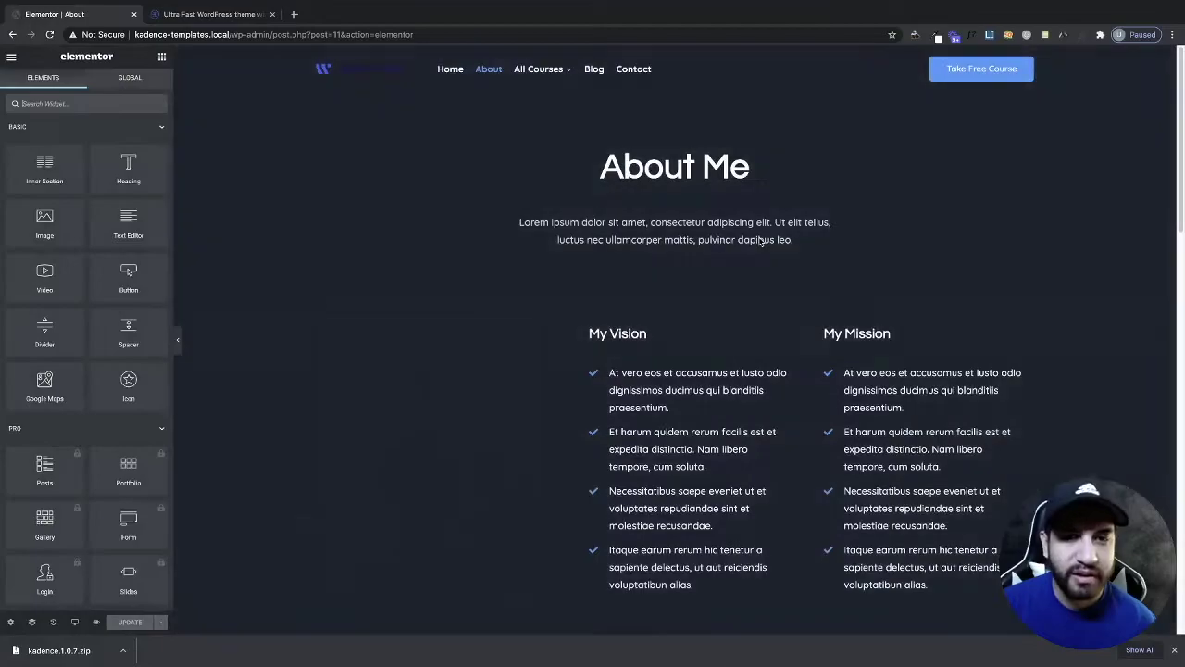
scroll(750, 243, down, 2)
scroll(749, 243, down, 4)
scroll(775, 277, down, 4)
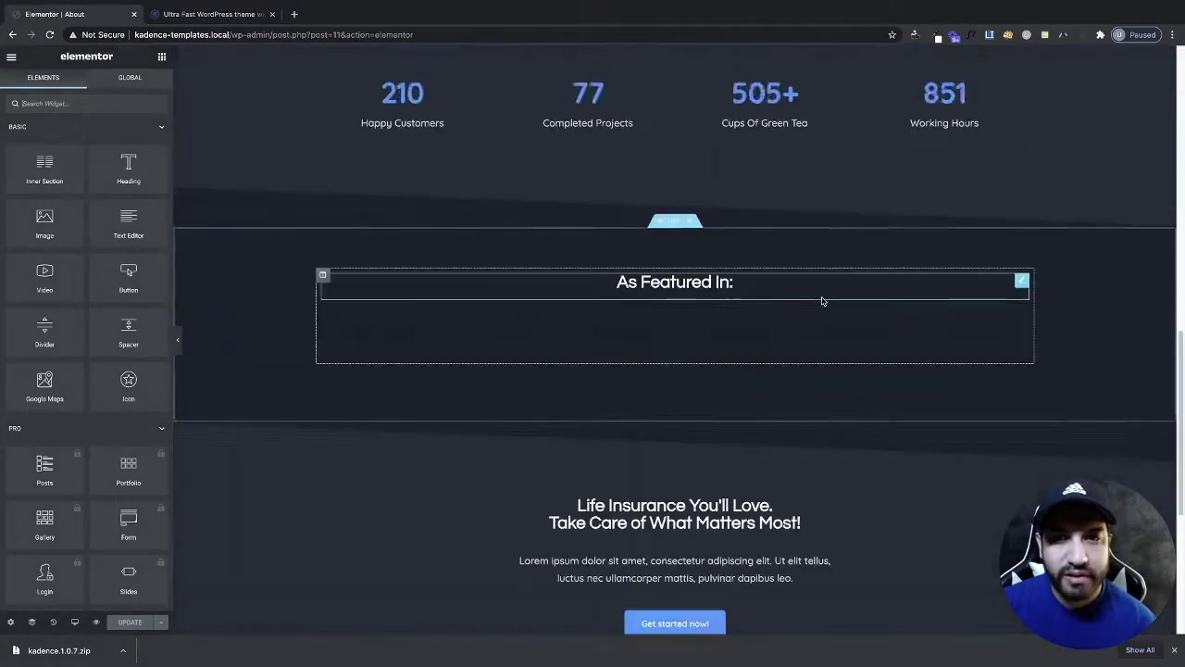
scroll(820, 299, down, 3)
scroll(820, 299, up, 5)
scroll(820, 299, up, 3)
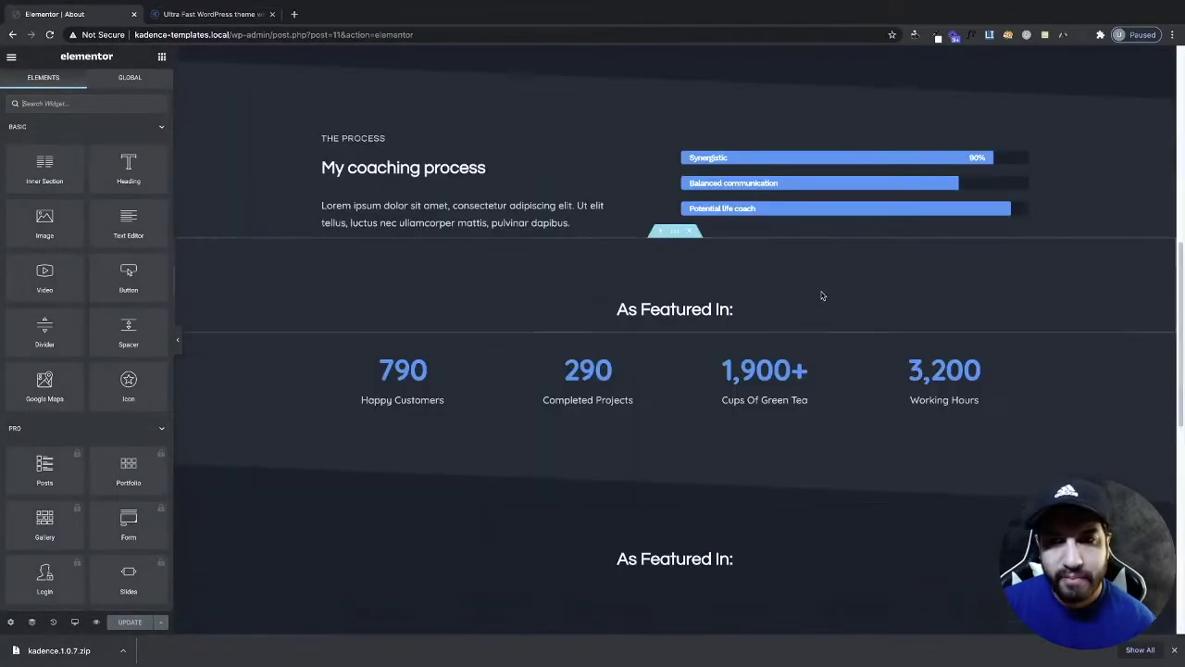
scroll(820, 299, up, 3)
scroll(819, 291, up, 2)
scroll(819, 290, up, 3)
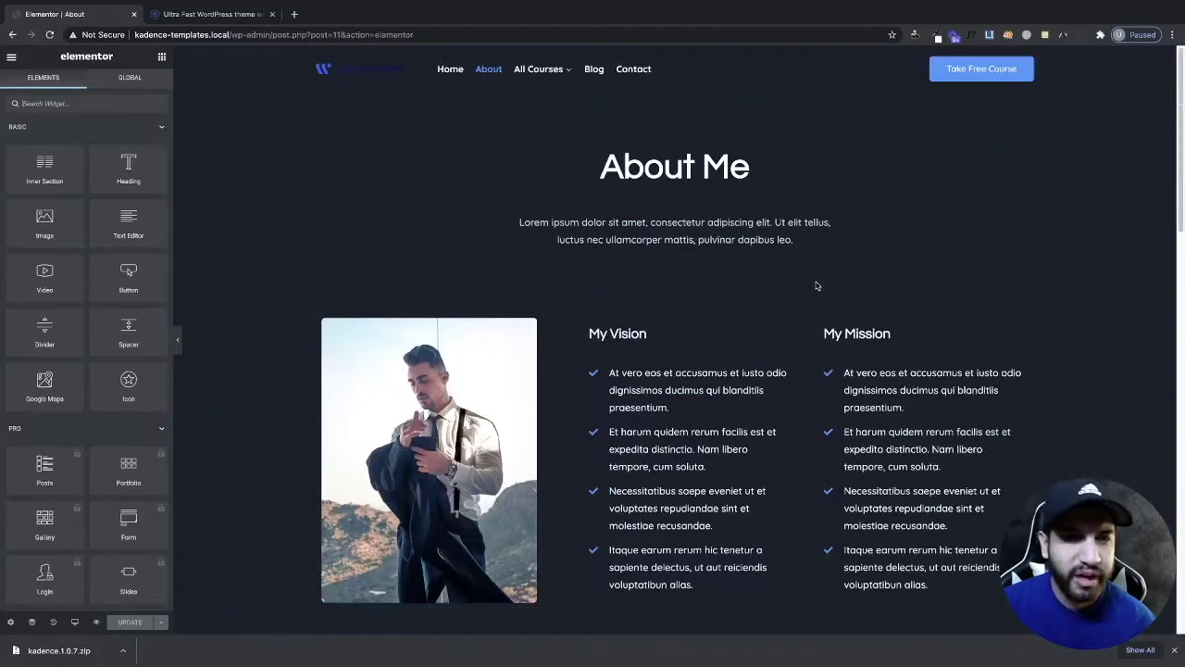
click(99, 620)
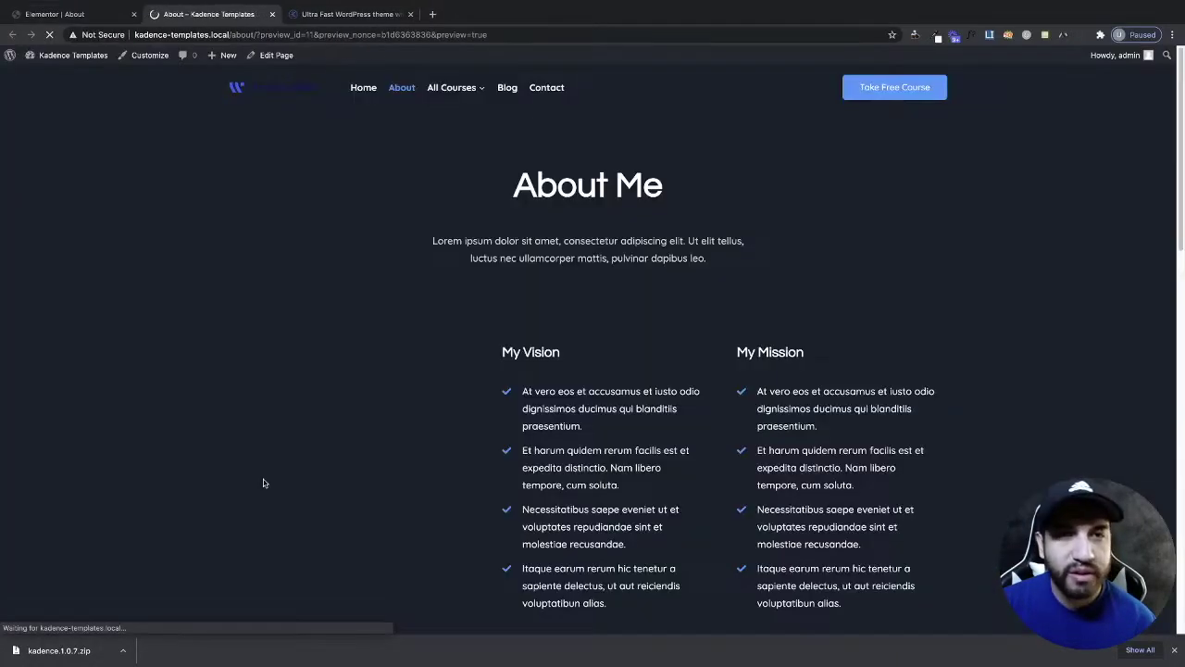
Scroll through the finished About page in the preview tab.
scroll(679, 387, down, 1)
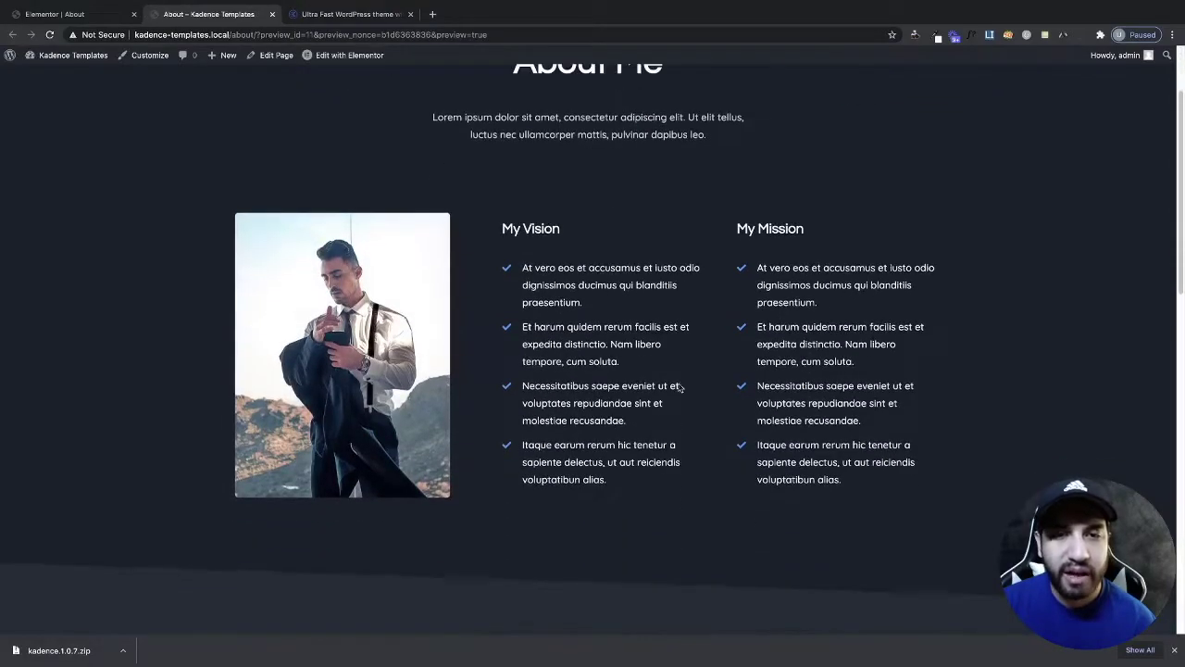
scroll(678, 387, down, 5)
scroll(679, 389, down, 2)
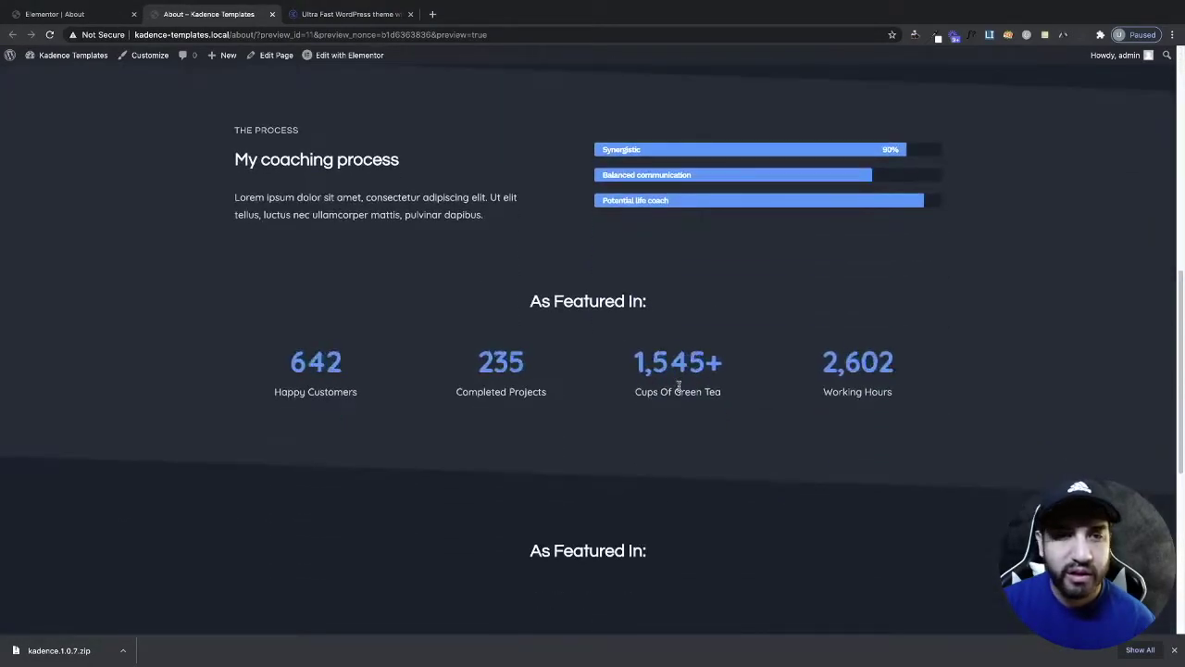
scroll(679, 387, down, 2)
scroll(678, 384, down, 3)
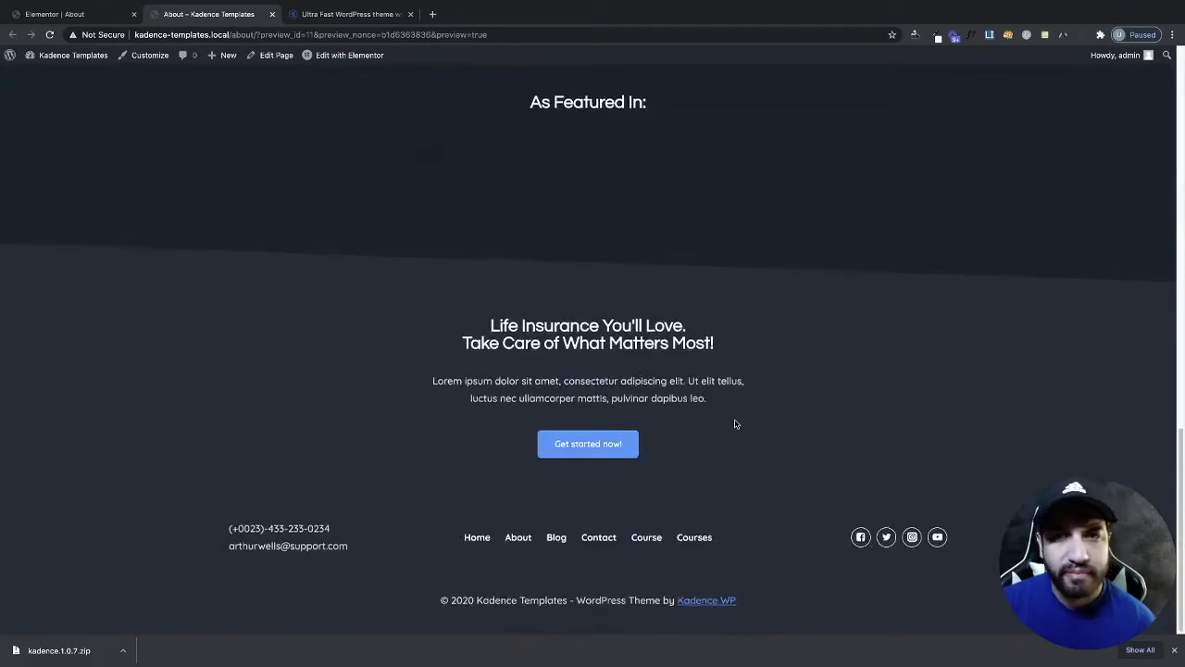
scroll(735, 423, up, 5)
scroll(735, 420, up, 8)
scroll(735, 419, up, 1)
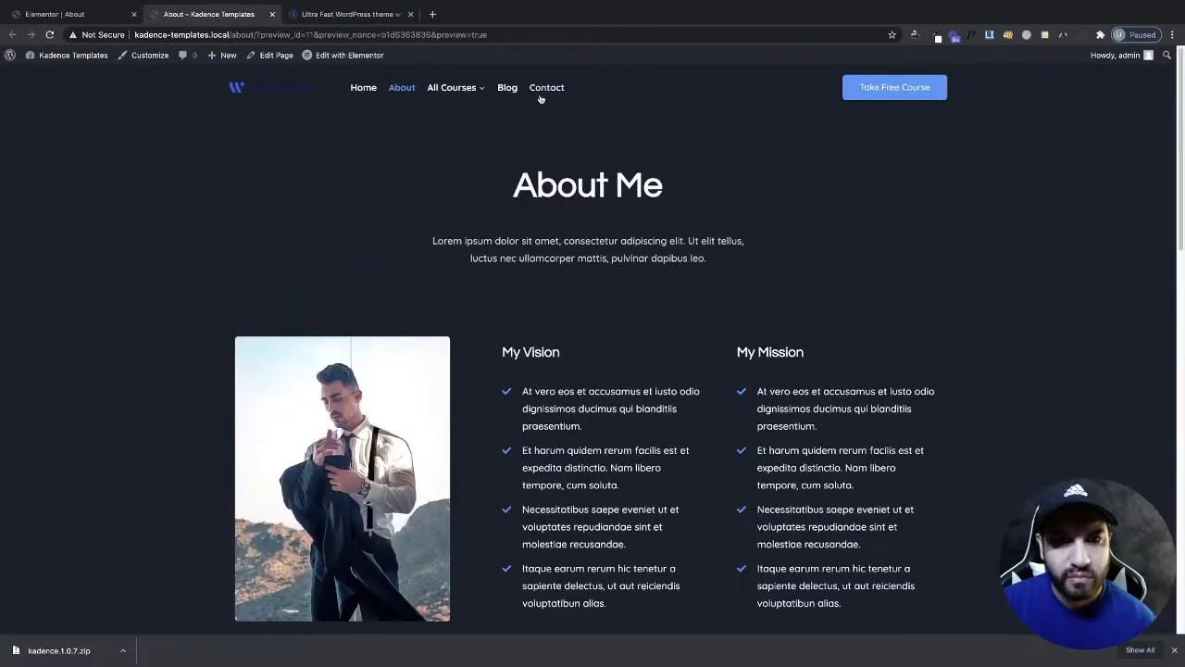
Review the Contact page and follow its free course link.
scroll(646, 344, down, 2)
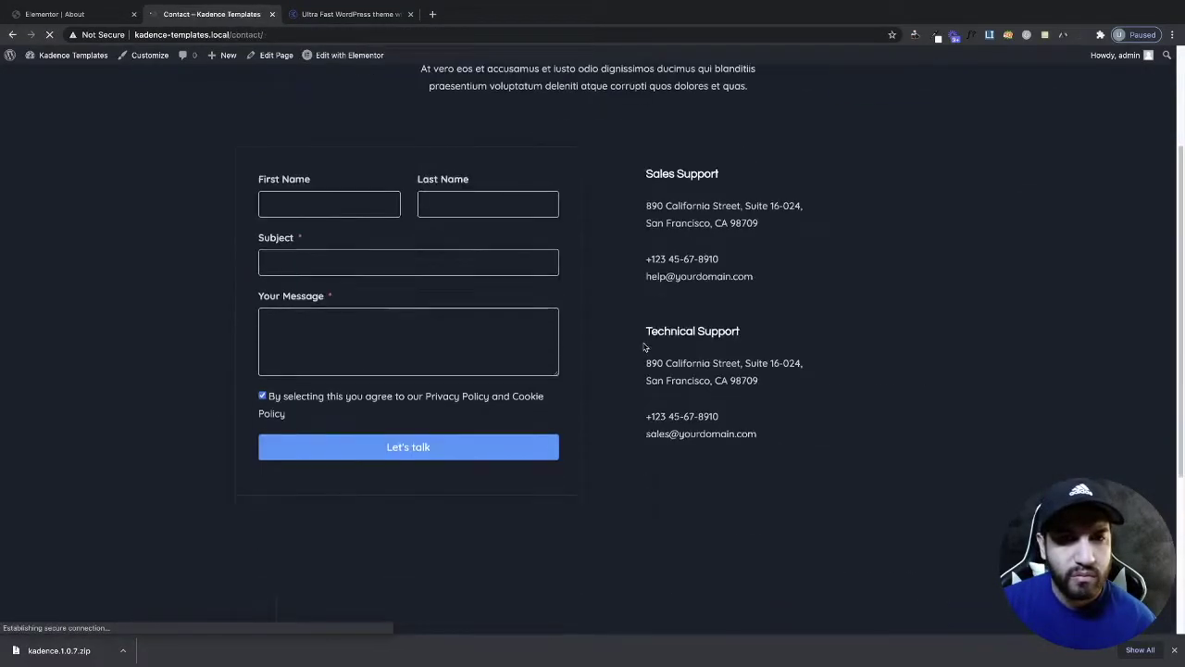
scroll(644, 347, down, 1)
scroll(645, 346, down, 2)
scroll(645, 346, up, 3)
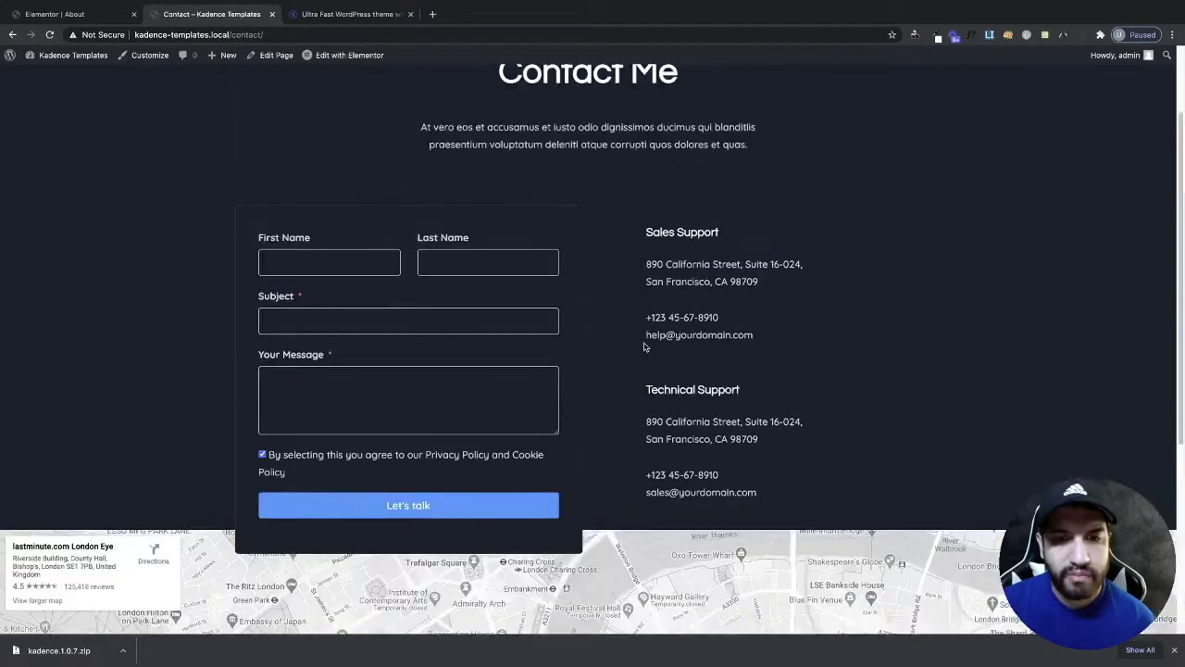
scroll(644, 346, up, 1)
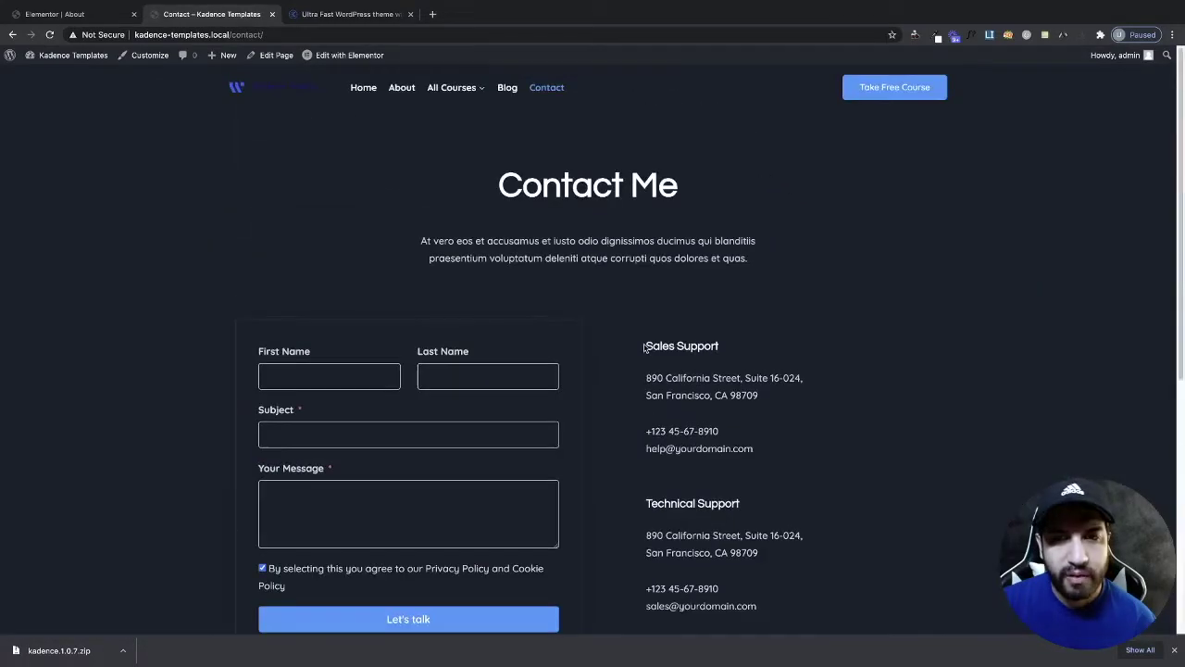
click(882, 94)
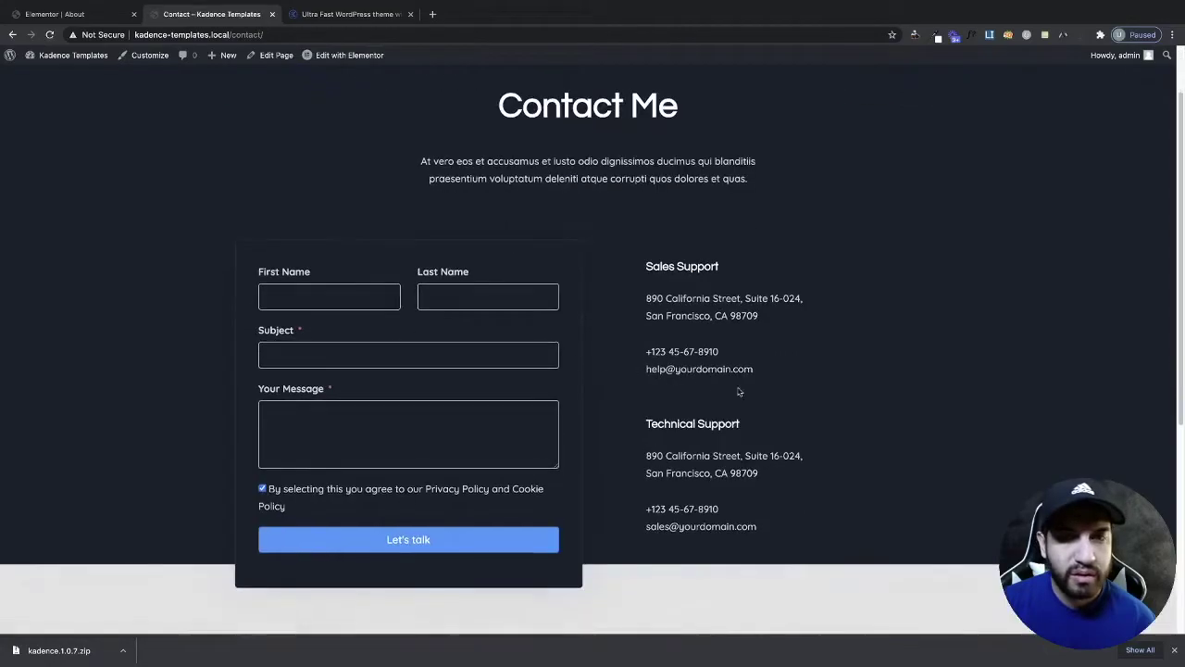
scroll(611, 370, down, 5)
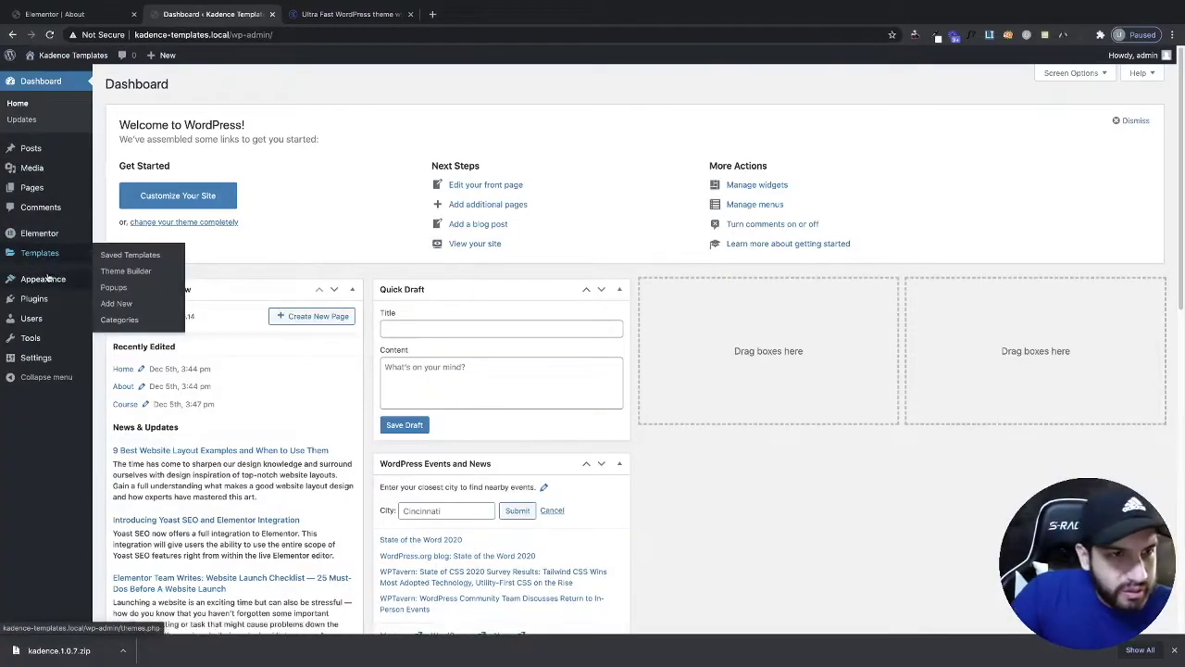
Open the Print Shop template from the Kadence starter library and scroll through its full preview.
mouse_move(43, 279)
click(132, 362)
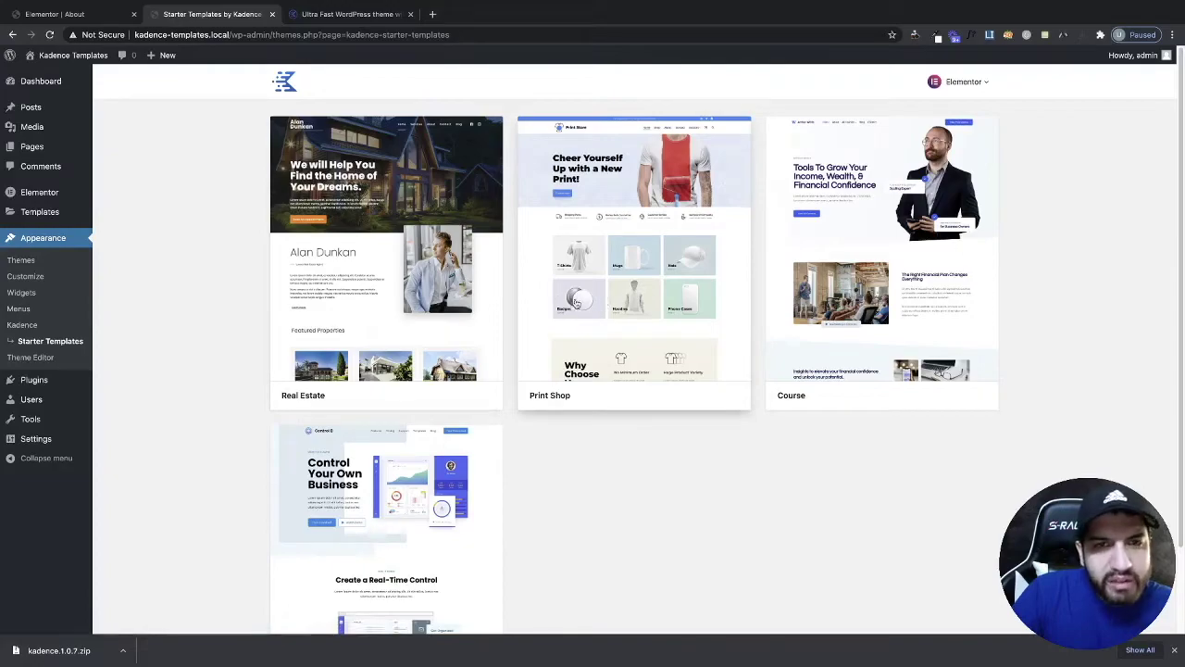
click(589, 282)
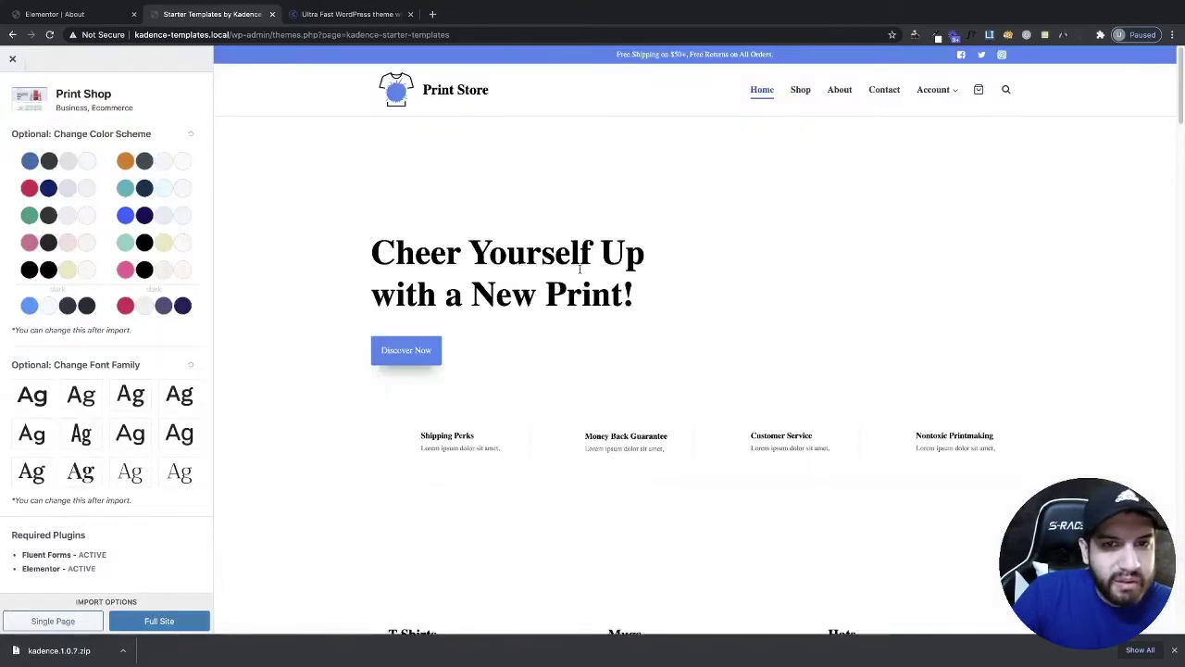
scroll(633, 275, down, 1)
scroll(633, 275, down, 4)
scroll(636, 280, down, 1)
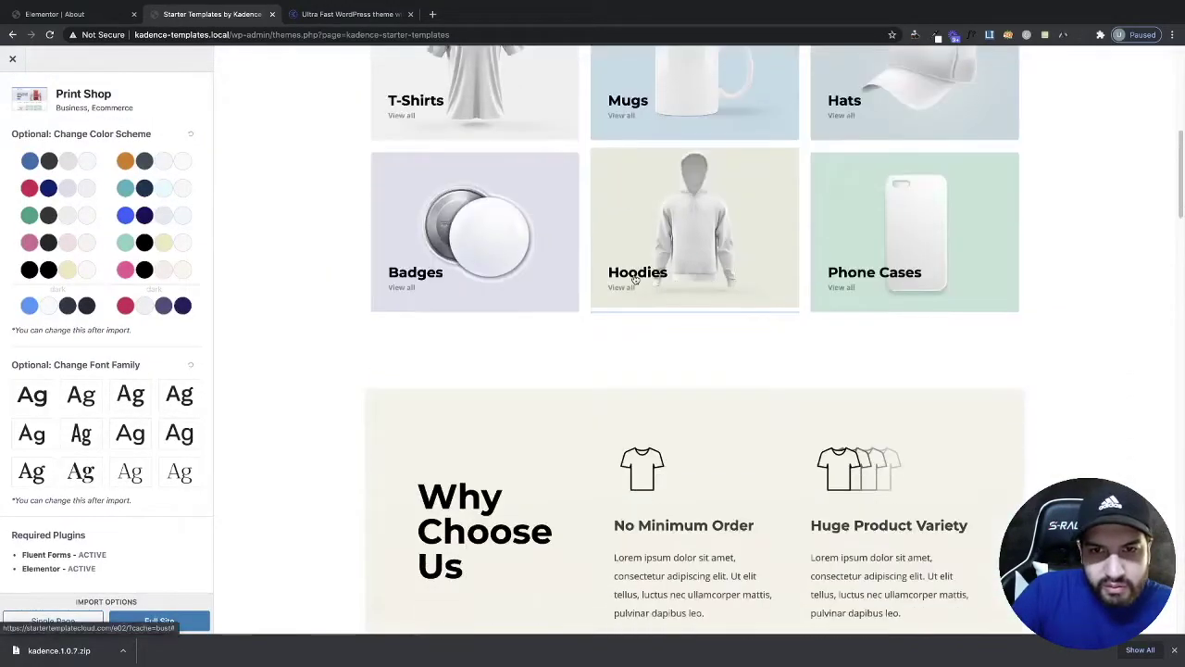
scroll(555, 275, down, 1)
scroll(556, 275, down, 3)
scroll(620, 329, down, 3)
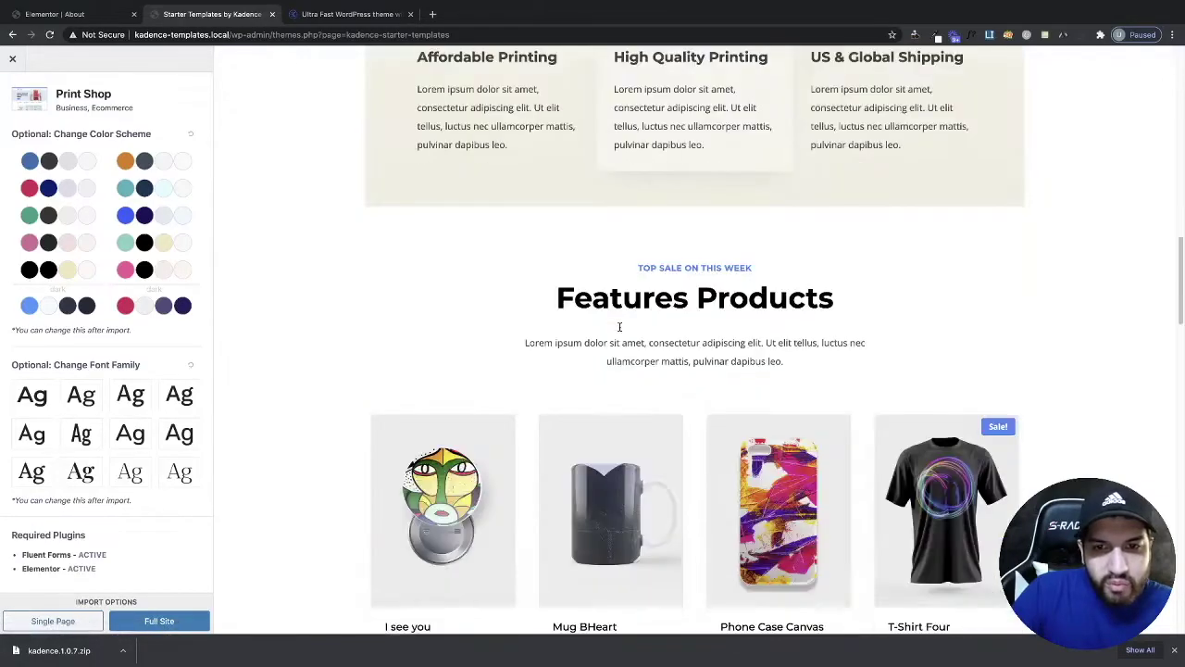
scroll(621, 330, down, 3)
scroll(621, 330, down, 2)
scroll(753, 410, down, 1)
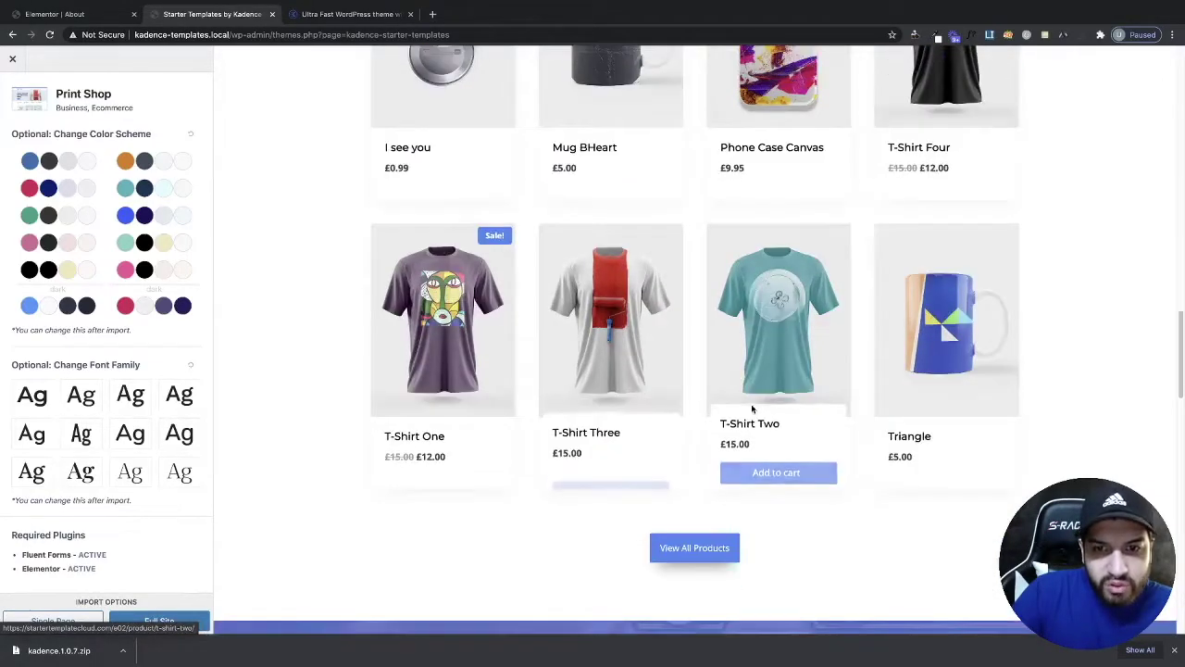
scroll(917, 429, down, 1)
scroll(939, 365, down, 1)
scroll(924, 391, down, 2)
scroll(924, 392, down, 4)
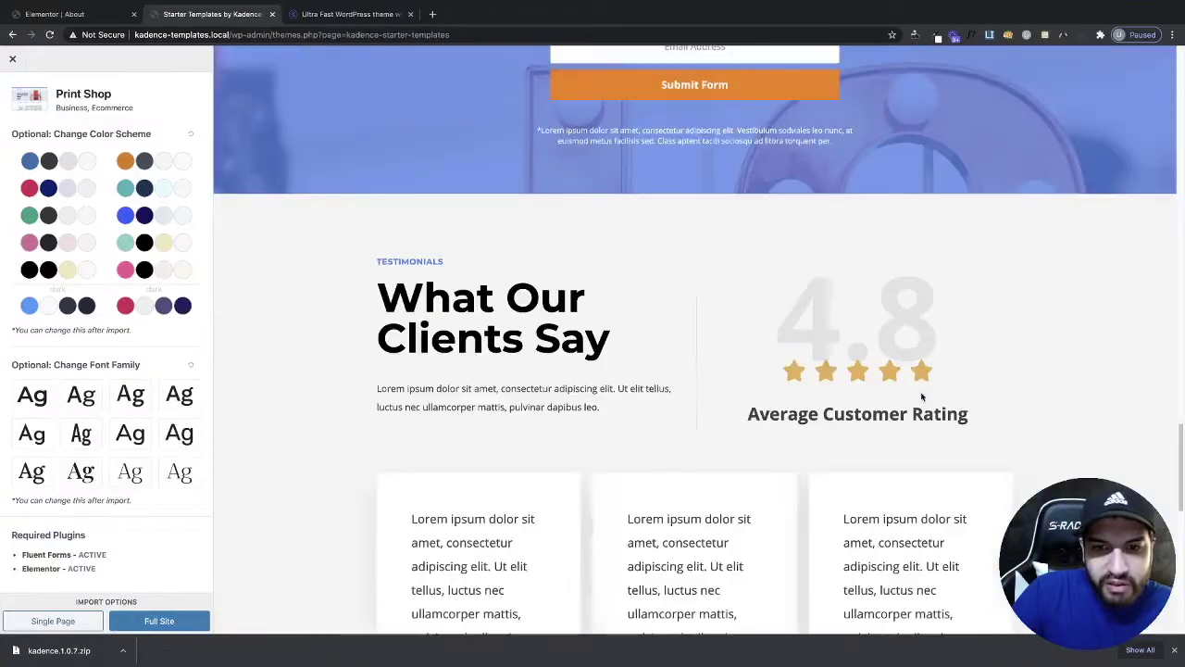
scroll(922, 394, down, 3)
scroll(922, 395, down, 4)
scroll(921, 394, down, 1)
scroll(921, 394, up, 1)
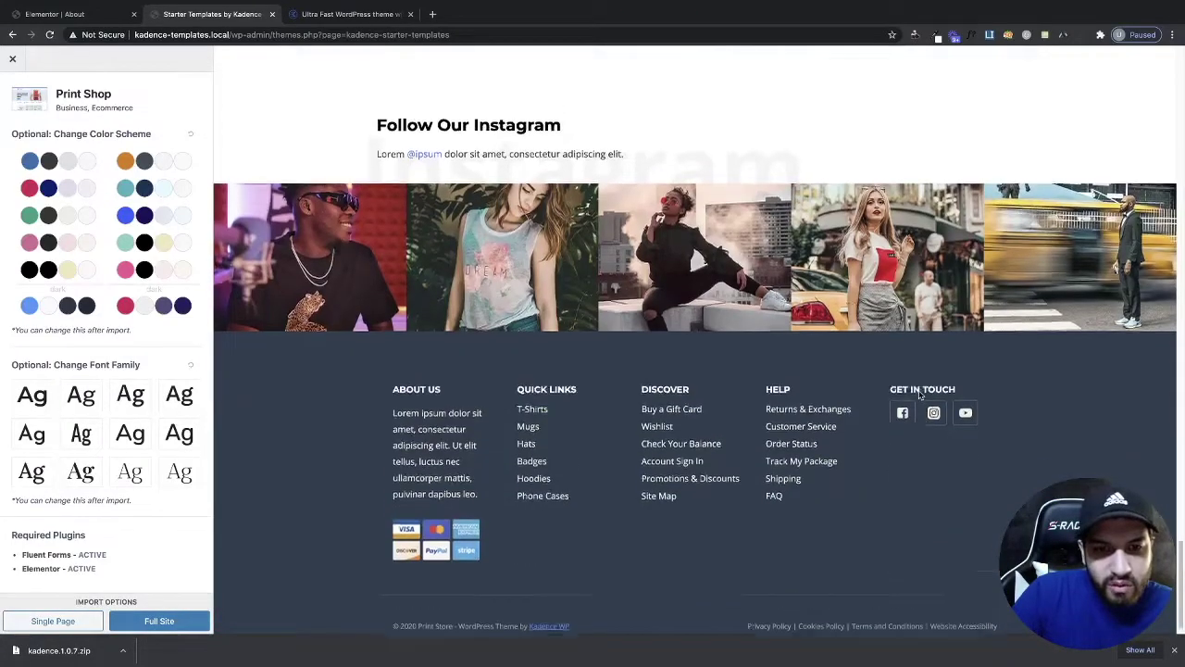
scroll(920, 394, up, 5)
scroll(916, 394, up, 5)
scroll(909, 393, up, 3)
scroll(889, 396, up, 2)
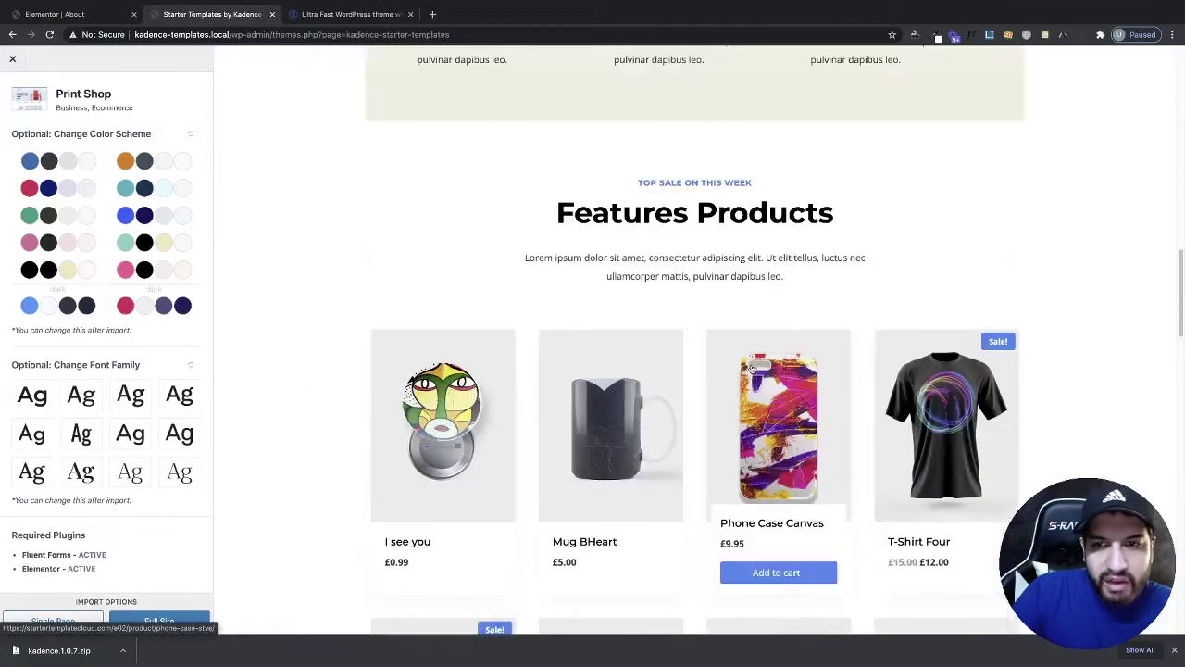
scroll(588, 407, up, 1)
scroll(584, 404, up, 5)
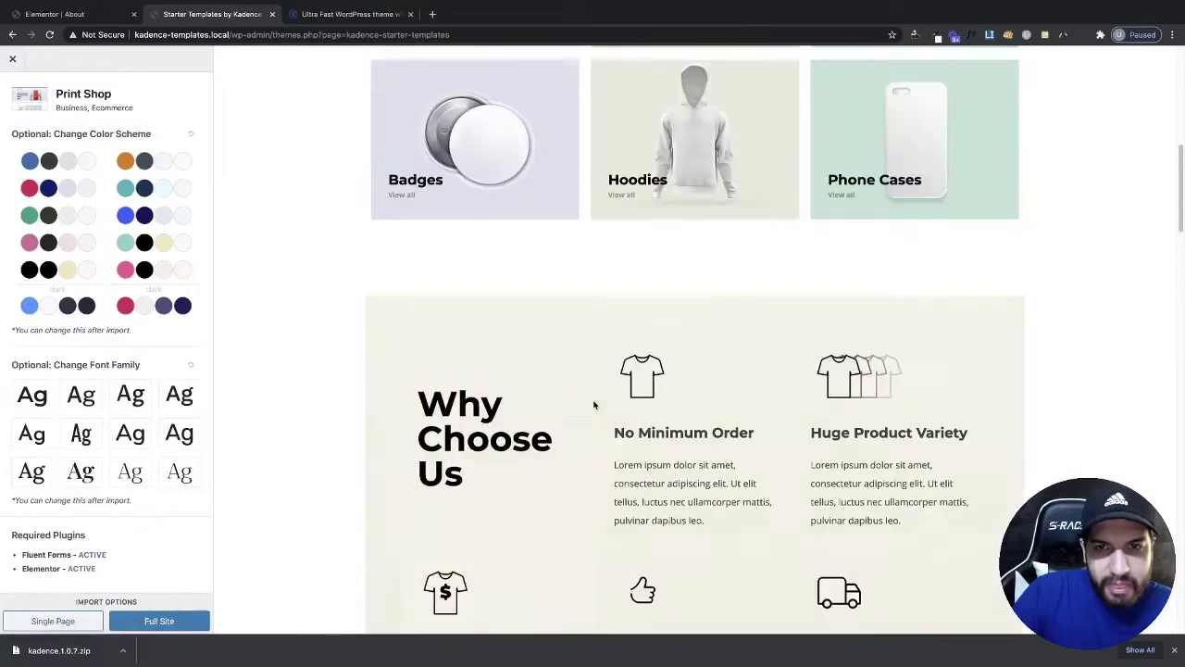
scroll(593, 402, up, 4)
scroll(592, 402, up, 3)
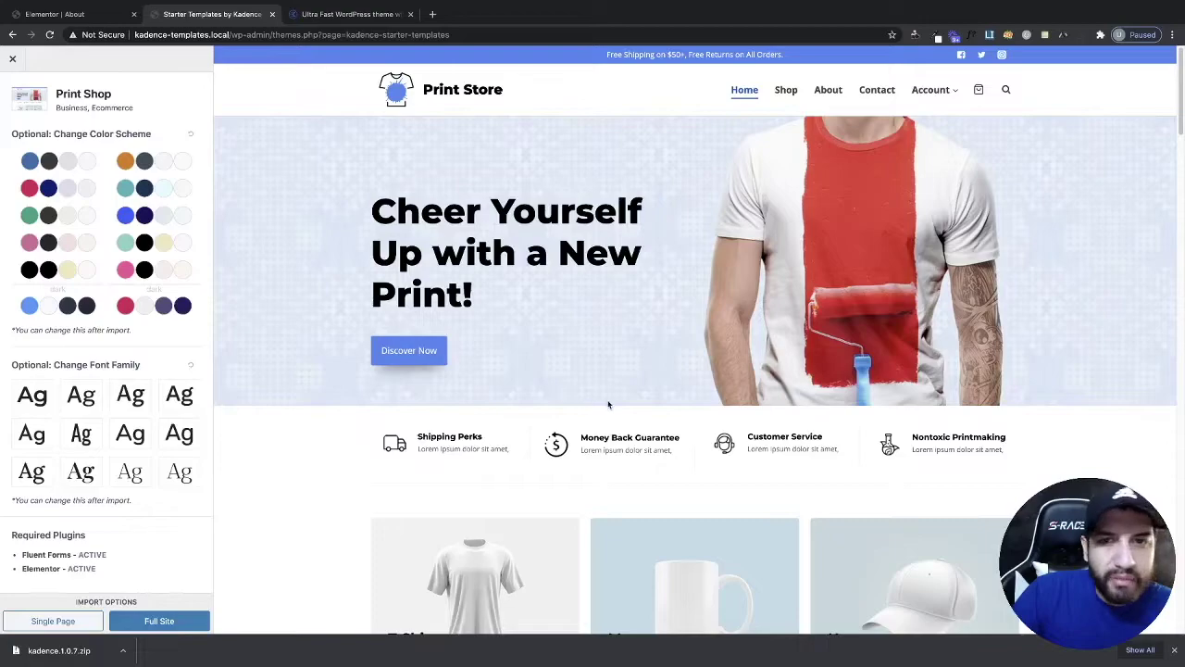
scroll(833, 429, down, 1)
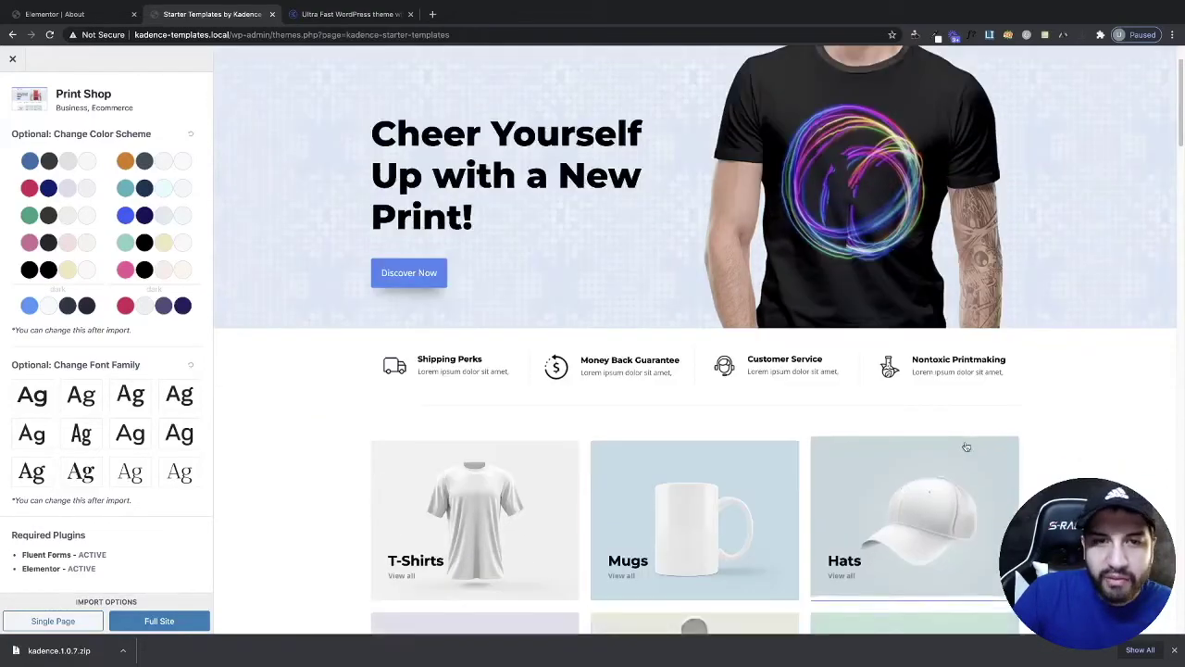
scroll(963, 443, down, 2)
scroll(962, 443, down, 1)
scroll(838, 365, down, 1)
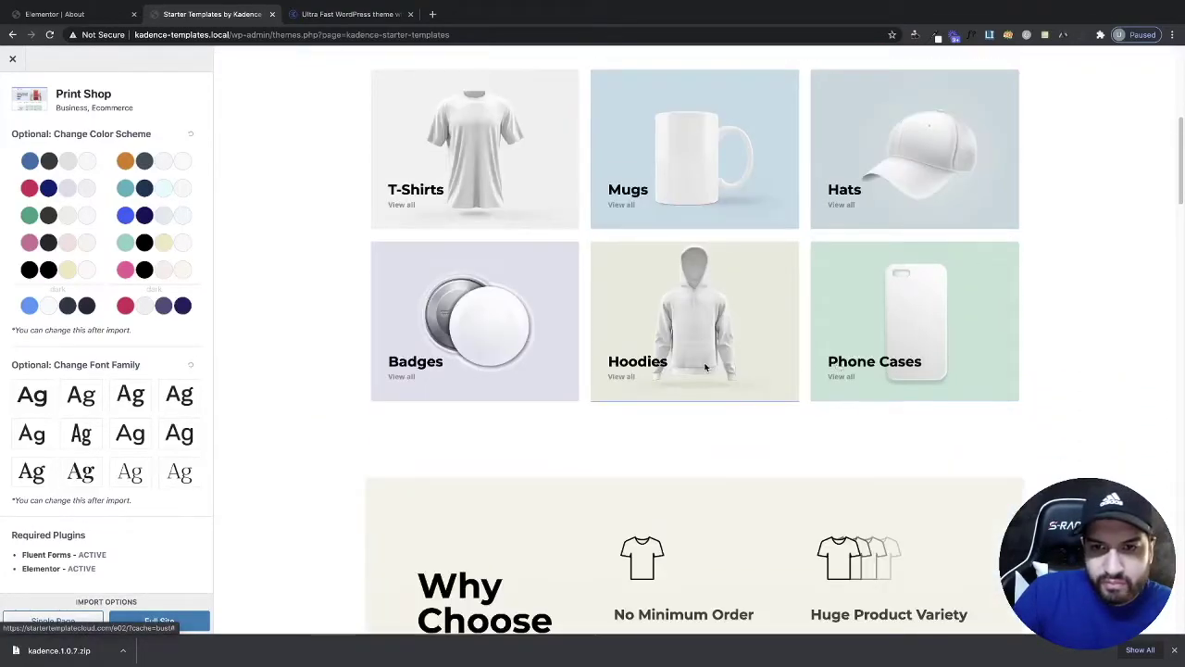
scroll(648, 370, up, 5)
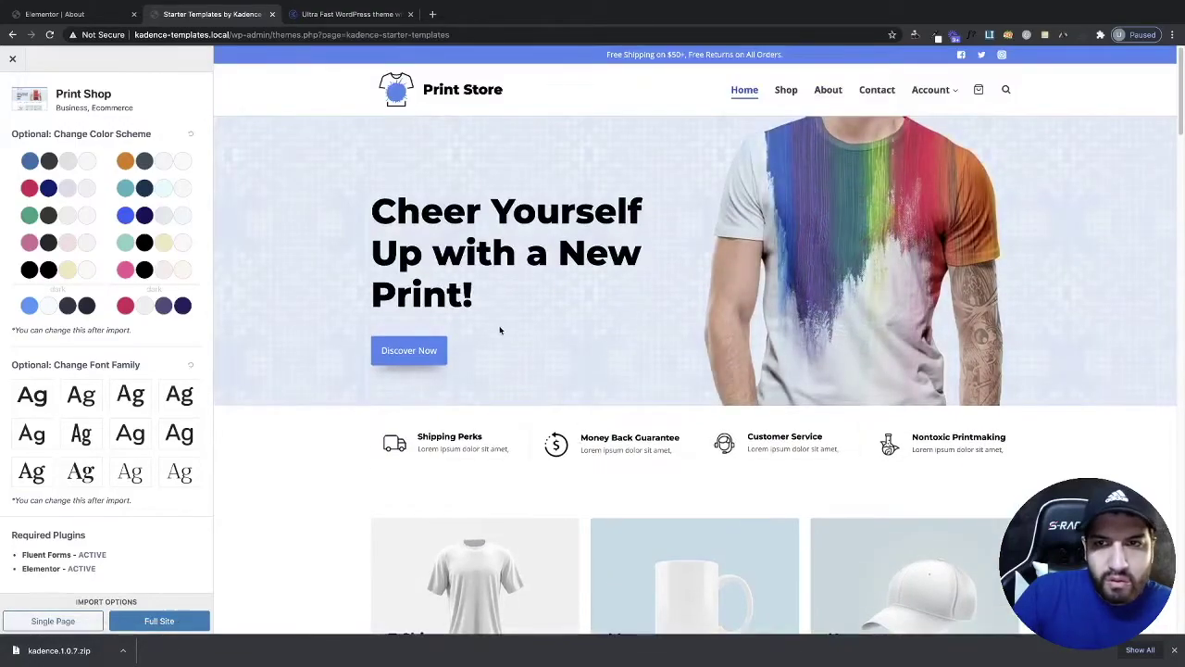
scroll(692, 312, down, 3)
scroll(693, 312, down, 5)
scroll(693, 312, down, 5)
scroll(702, 319, down, 4)
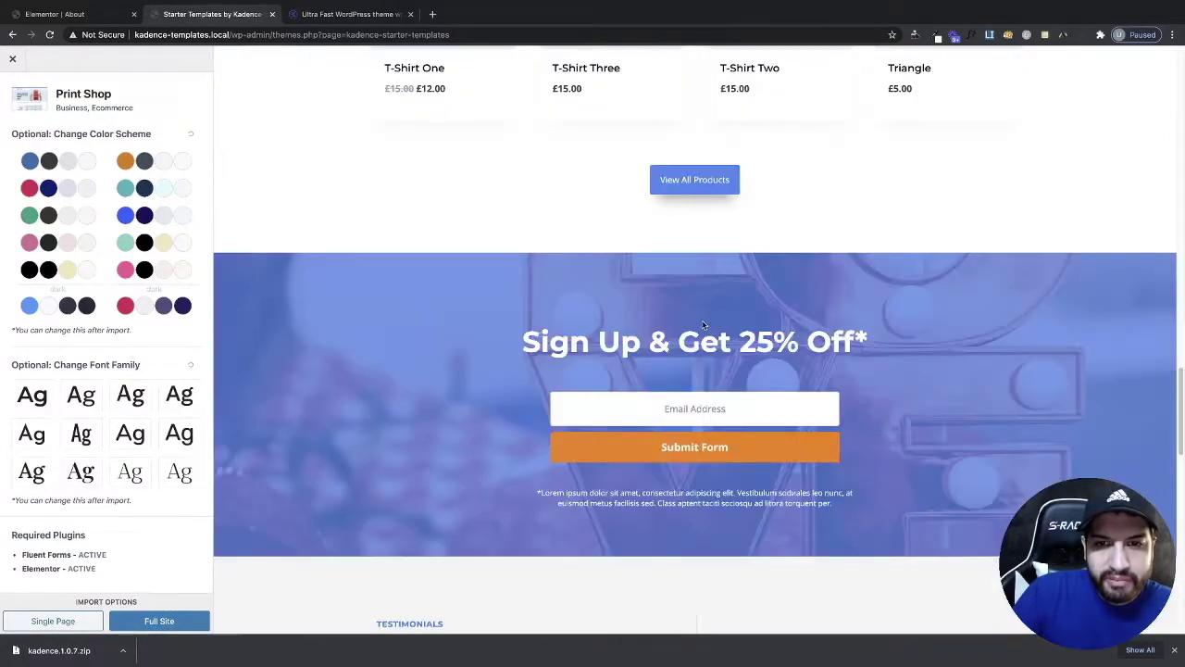
scroll(702, 320, up, 10)
Switch to the Real Estate template preview and try its red/dark, blue/dark and other dark palettes.
click(13, 60)
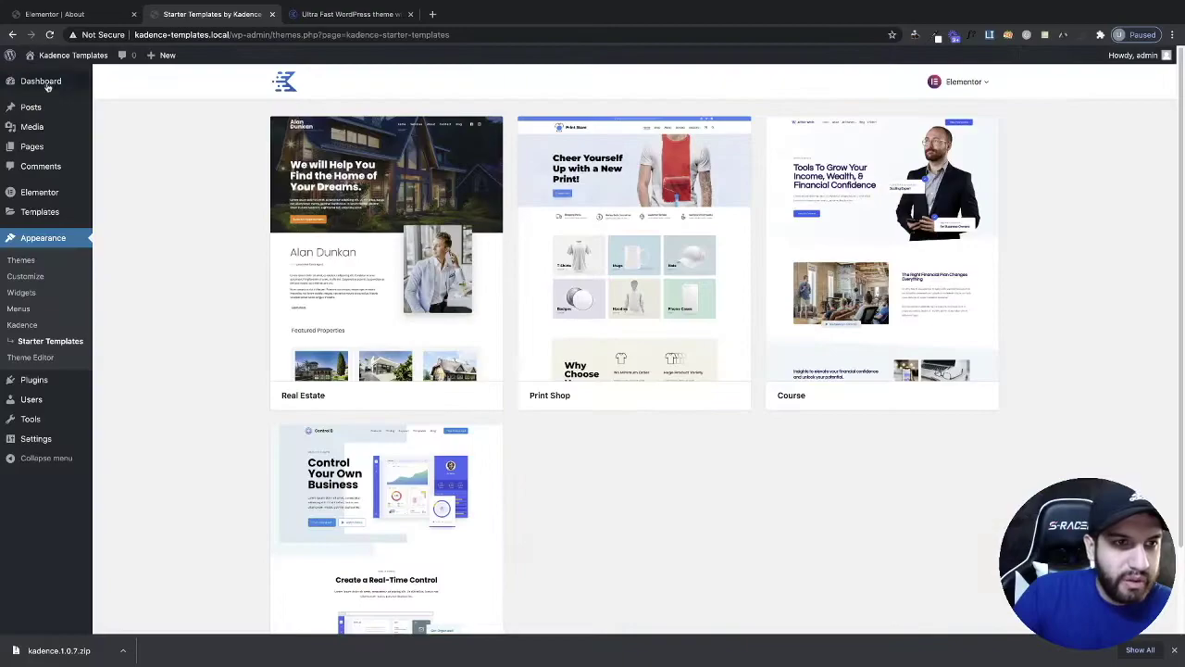
click(409, 289)
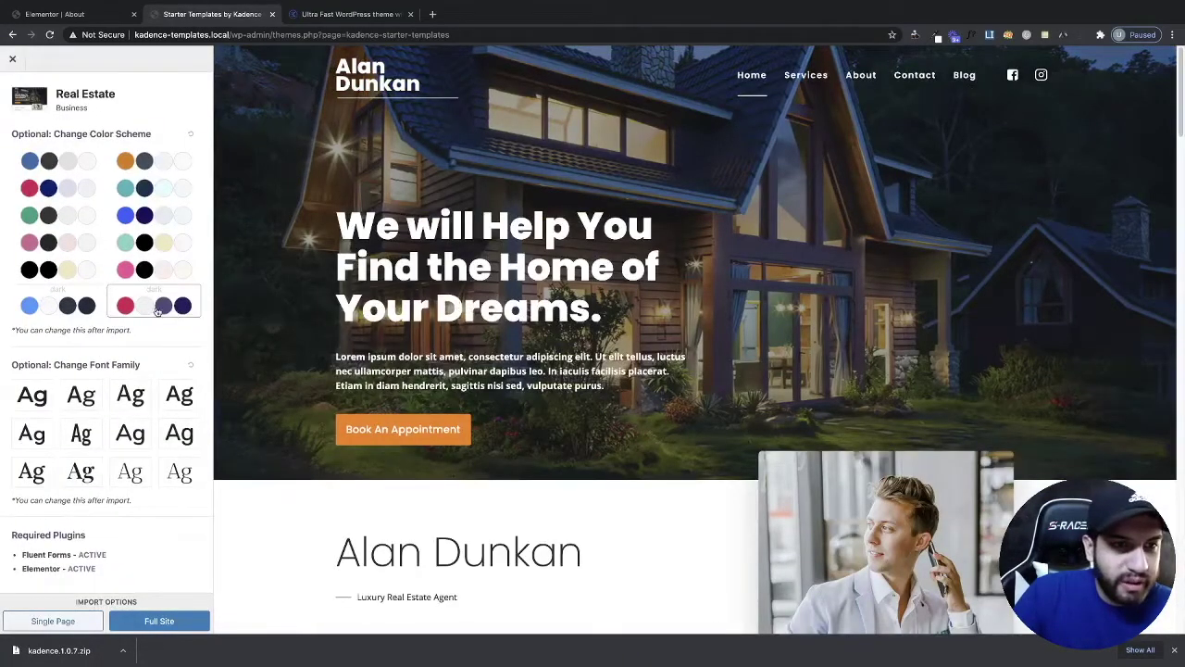
click(134, 310)
scroll(648, 371, down, 3)
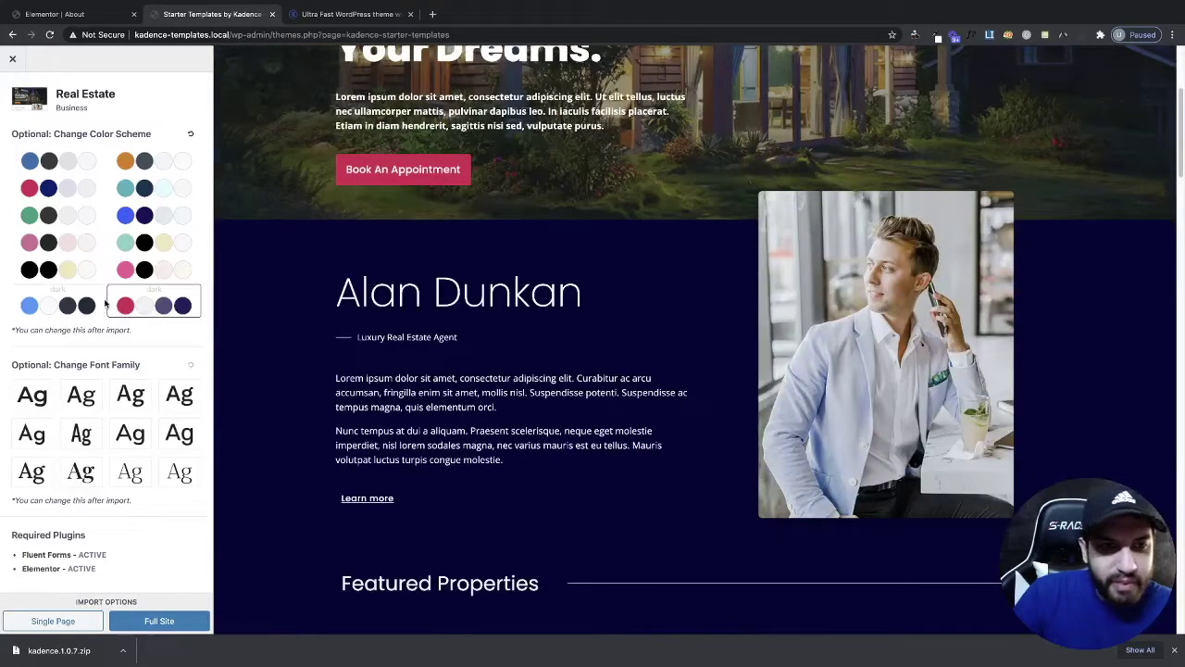
click(92, 310)
scroll(573, 359, down, 3)
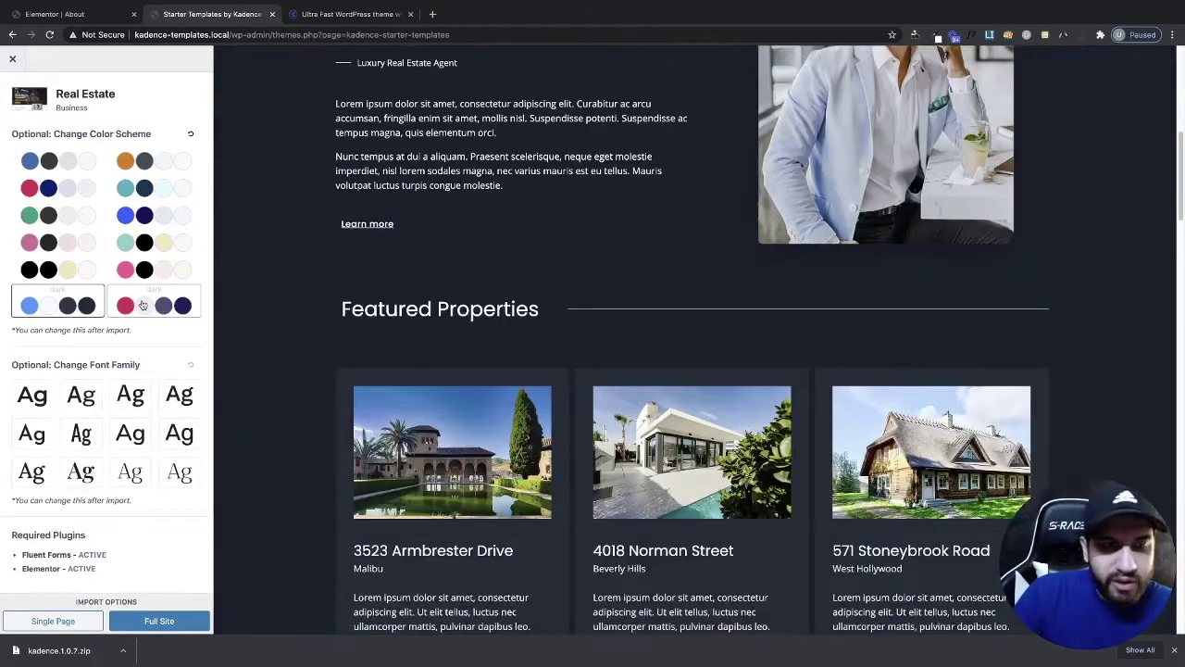
click(141, 302)
Cycle the Real Estate preview through the light palettes, ending on green and dark.
click(80, 310)
click(150, 311)
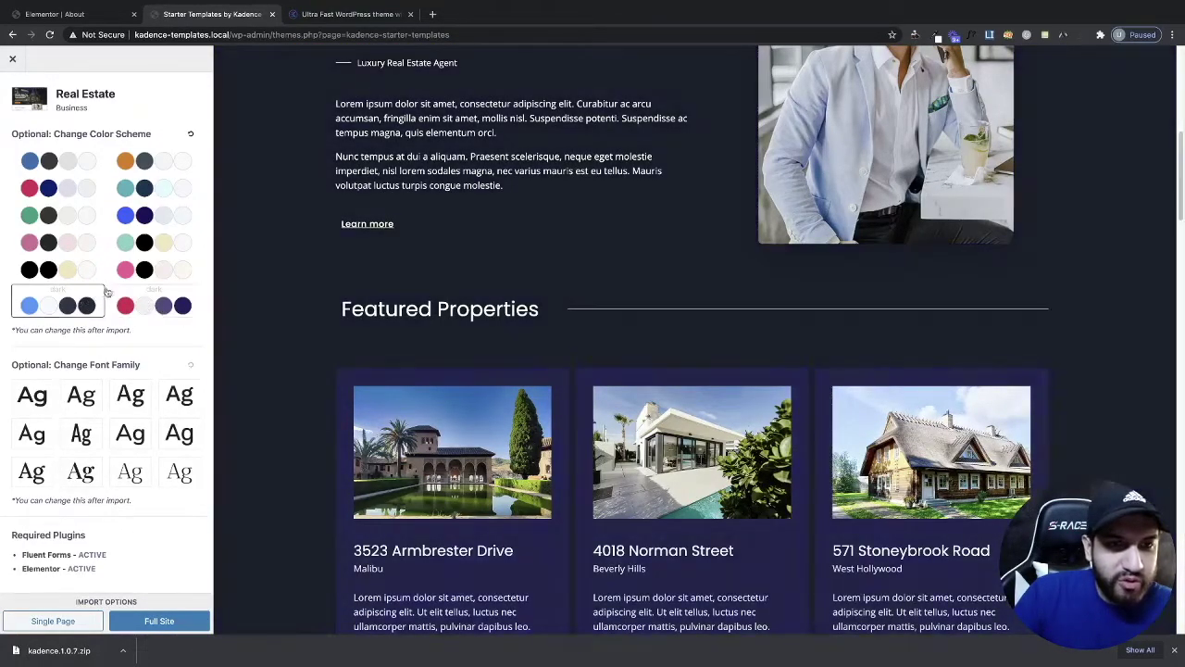
click(135, 269)
click(120, 243)
click(85, 222)
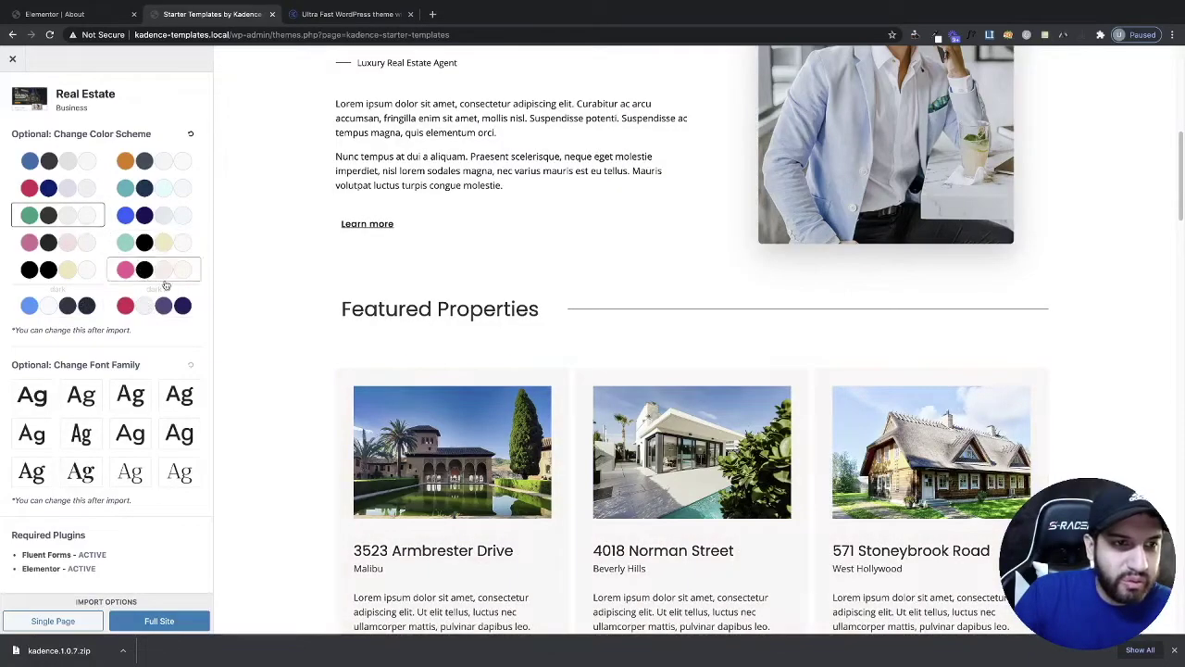
Scroll through the green-and-dark Real Estate preview, then close it back to the template library.
scroll(553, 340, down, 2)
scroll(553, 343, down, 3)
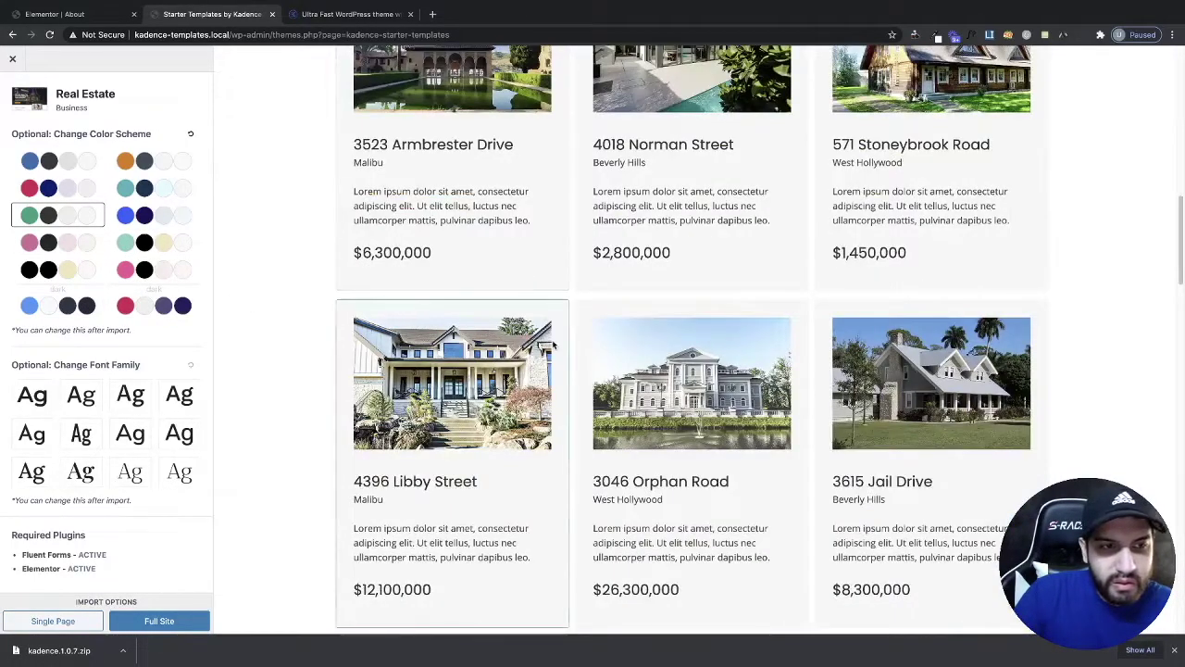
scroll(553, 344, up, 1)
scroll(253, 167, up, 7)
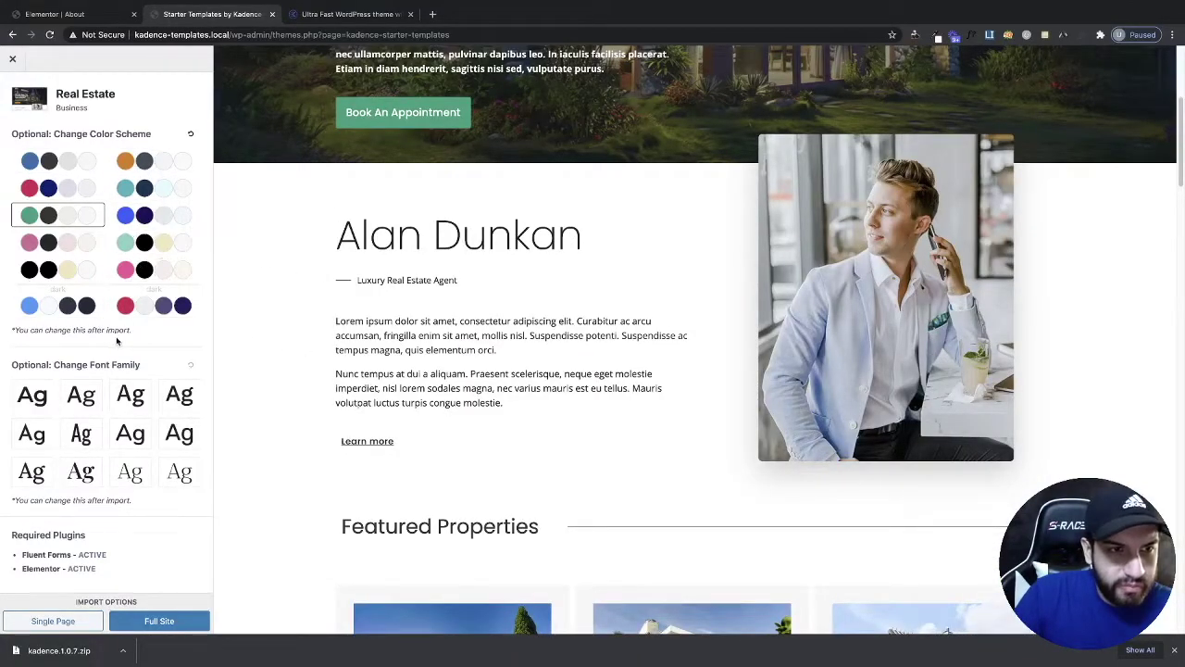
scroll(617, 358, down, 4)
scroll(618, 359, down, 10)
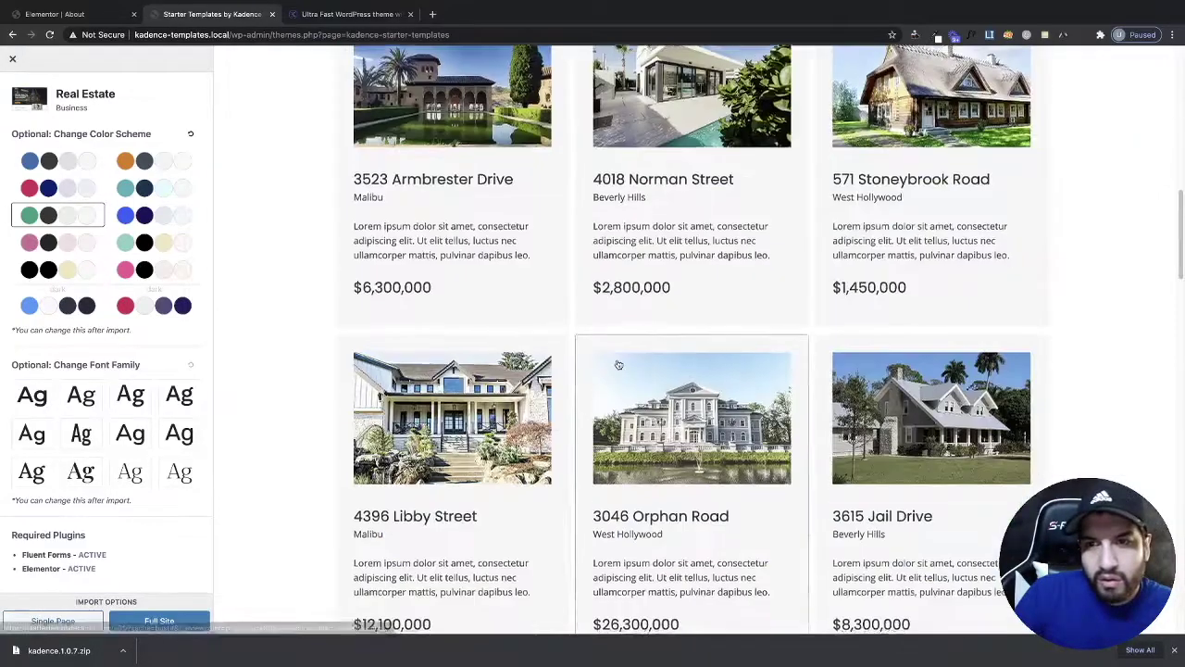
scroll(518, 338, down, 7)
scroll(510, 331, down, 5)
scroll(510, 331, down, 5)
scroll(510, 331, up, 10)
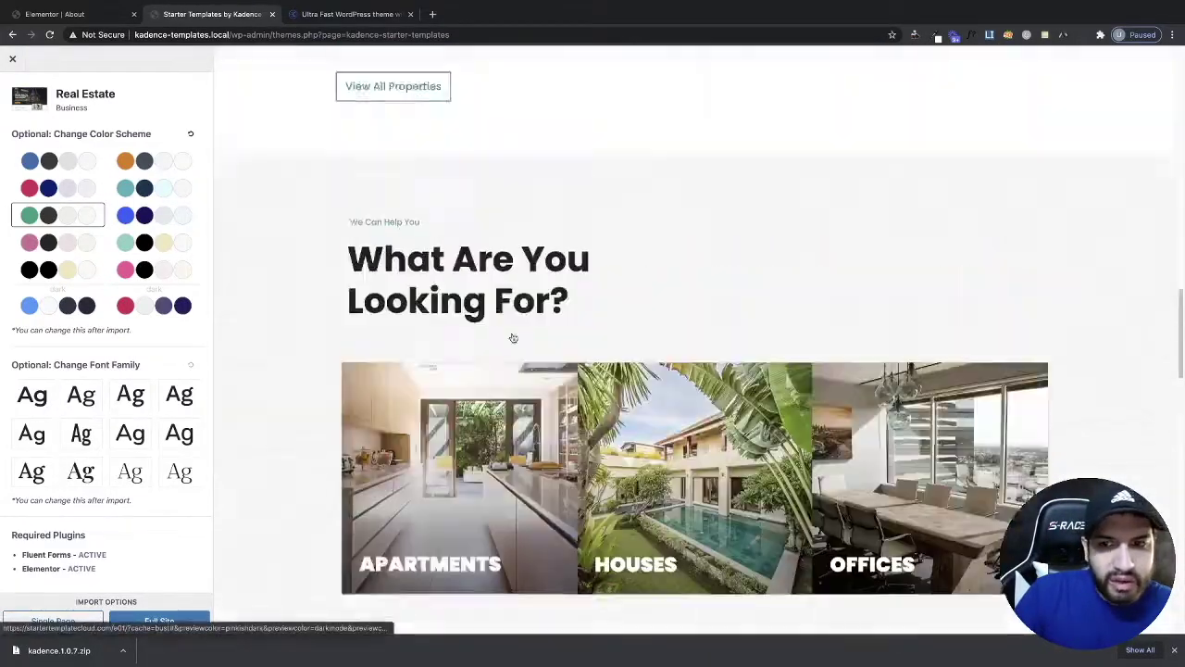
scroll(512, 333, up, 15)
scroll(512, 331, up, 3)
scroll(512, 331, down, 8)
scroll(512, 330, down, 4)
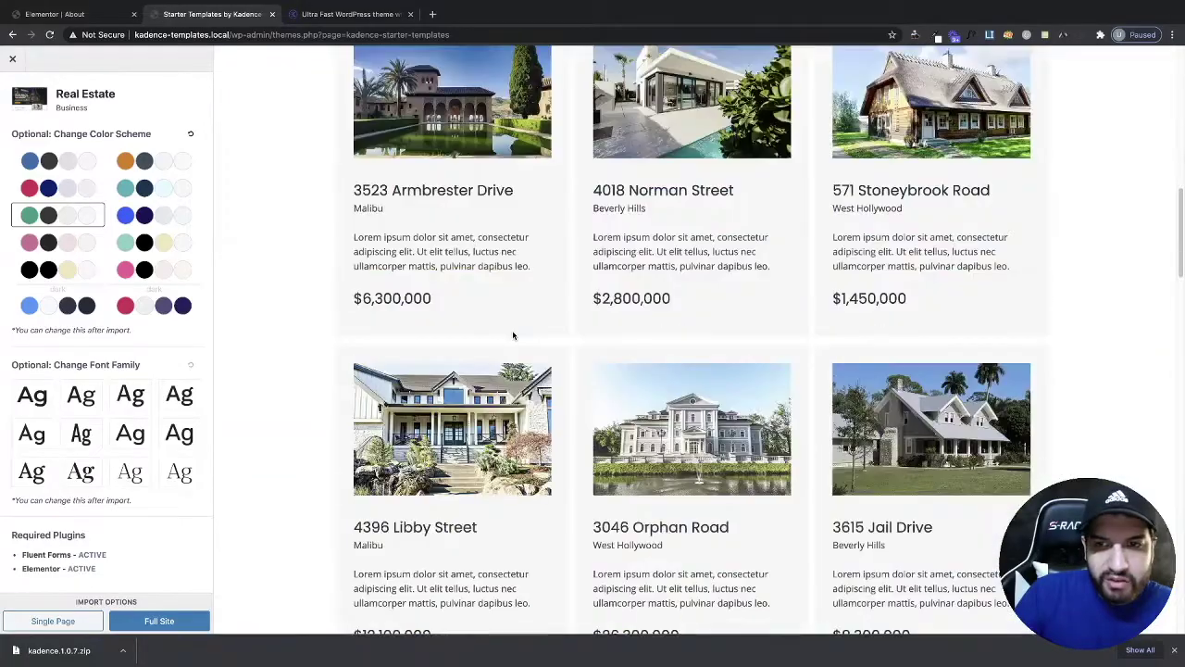
scroll(512, 329, down, 7)
scroll(512, 334, down, 8)
scroll(512, 333, down, 6)
scroll(512, 333, up, 8)
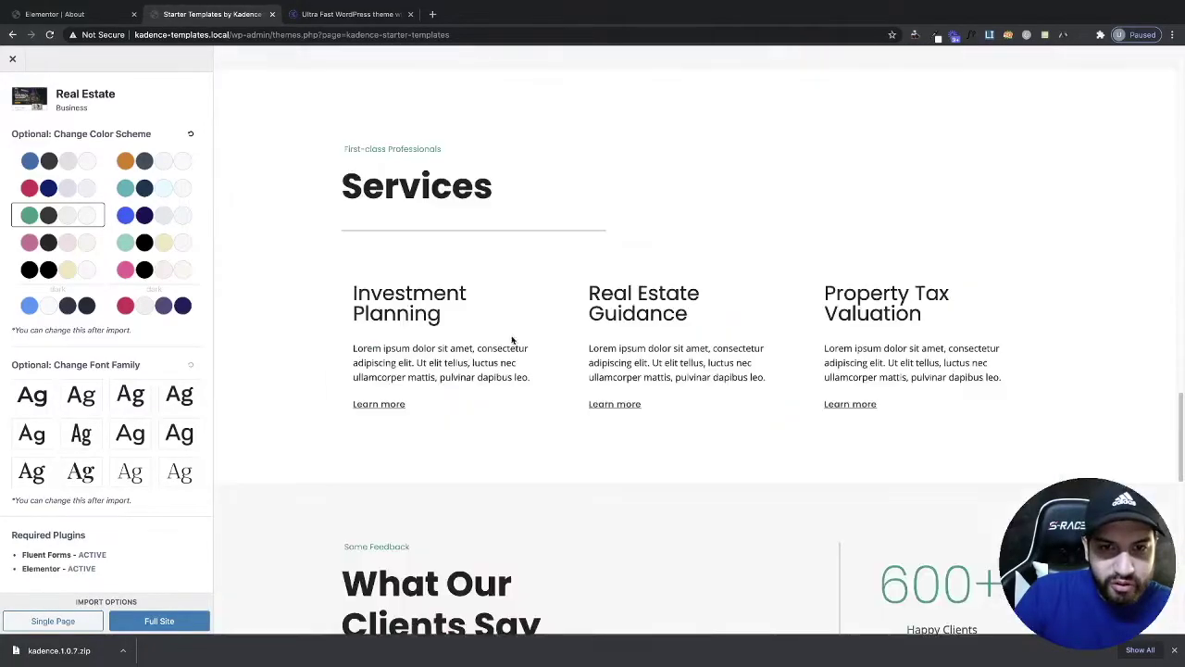
scroll(515, 337, up, 8)
scroll(509, 335, up, 10)
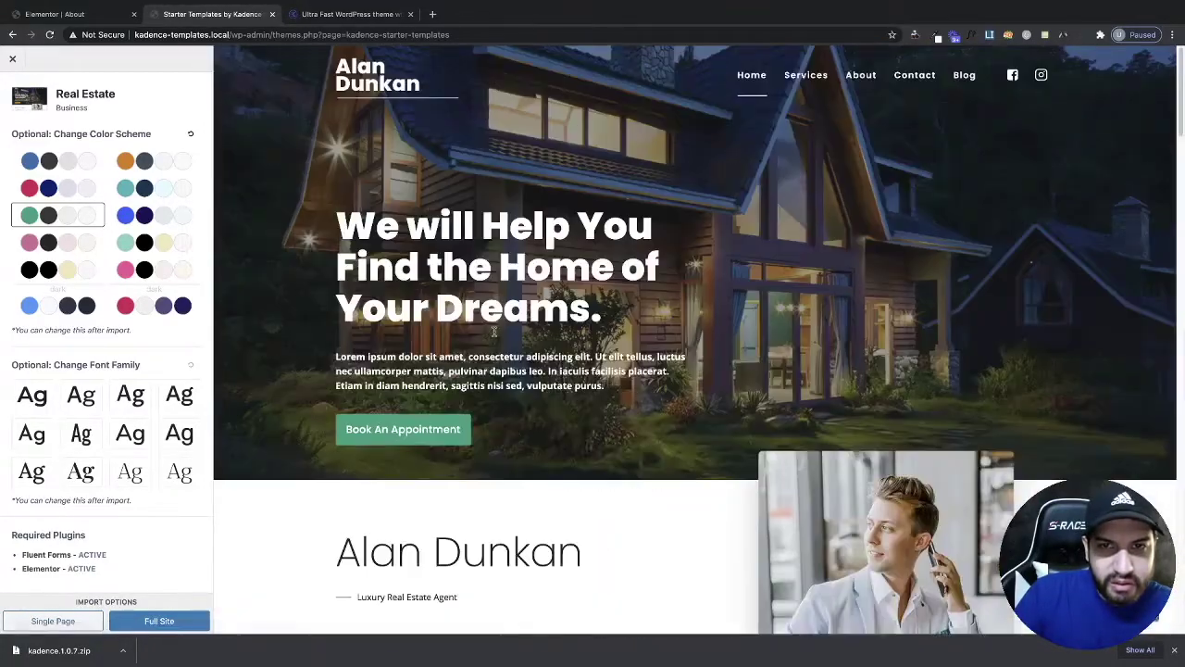
click(11, 59)
scroll(408, 416, down, 2)
Open the Control B template preview and scroll through it in its default colours.
click(408, 463)
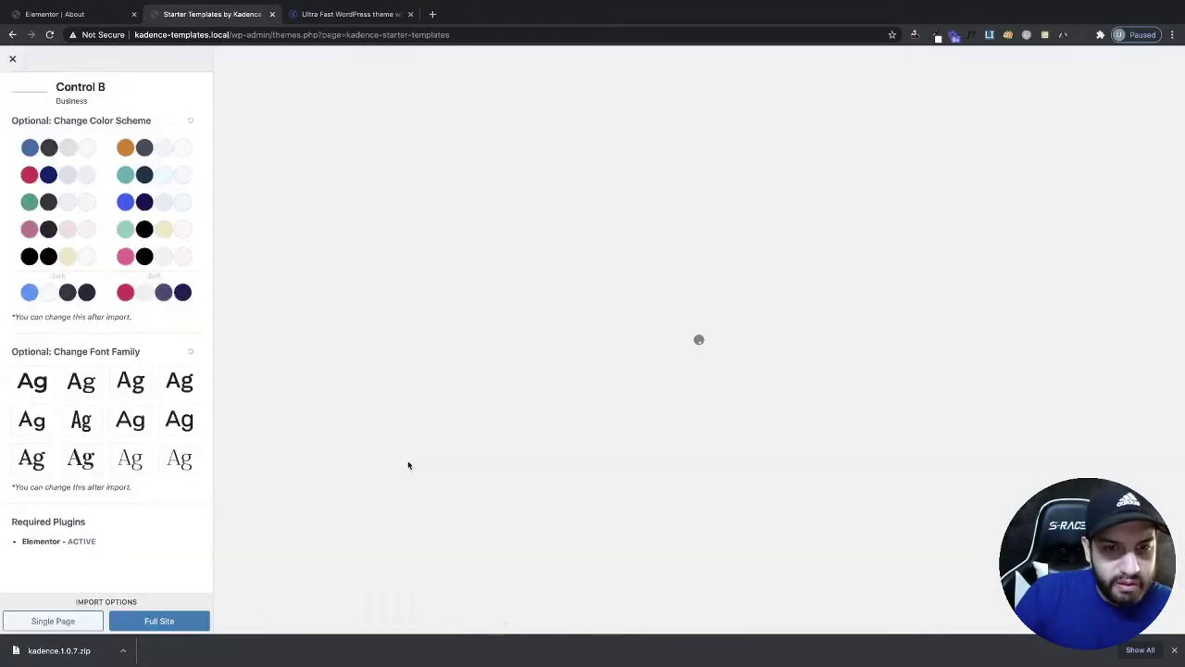
scroll(481, 370, down, 5)
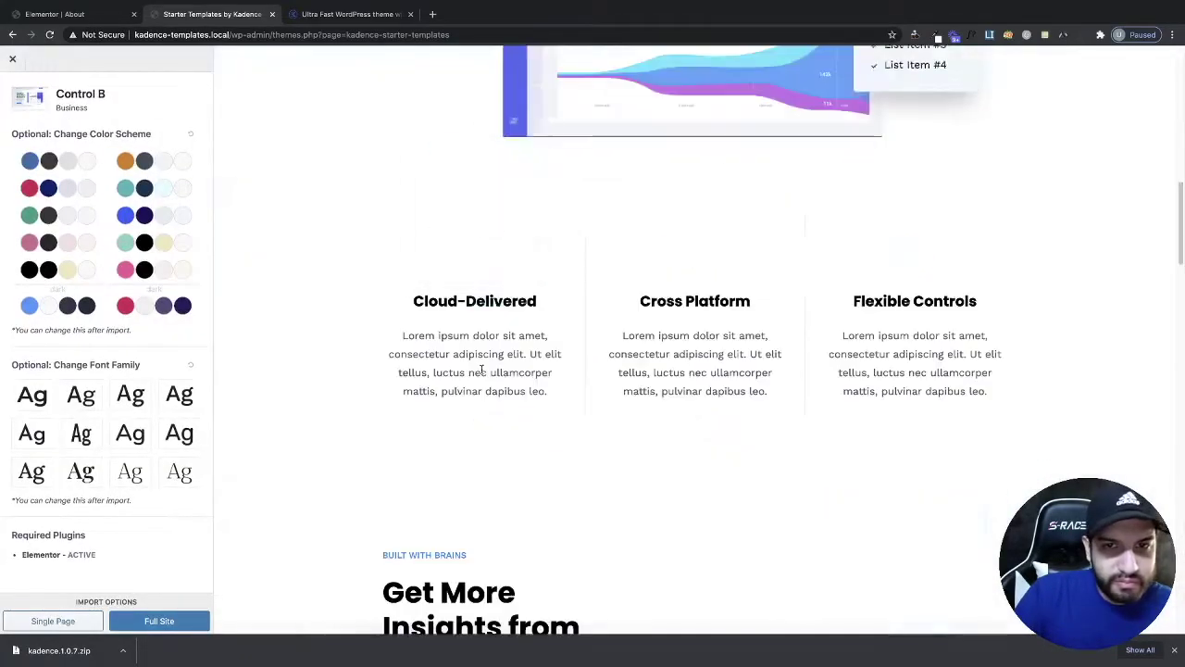
scroll(481, 370, down, 5)
scroll(481, 370, down, 5)
scroll(481, 370, down, 5)
scroll(480, 371, up, 2)
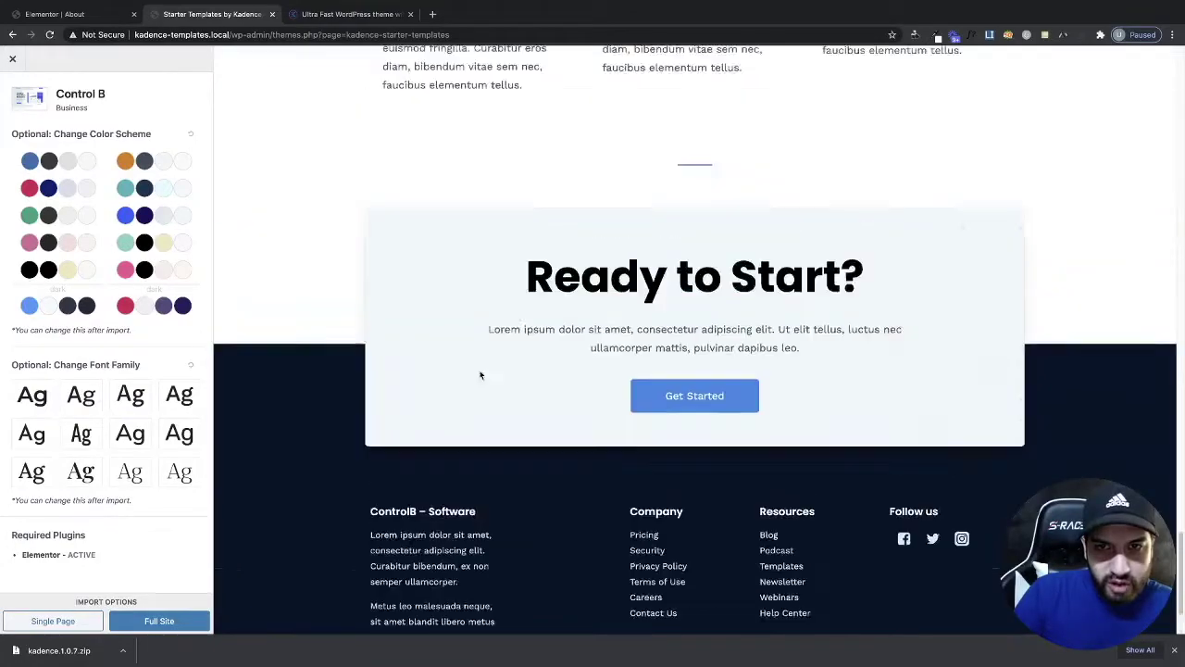
scroll(480, 371, up, 5)
scroll(481, 370, up, 5)
scroll(481, 370, up, 5)
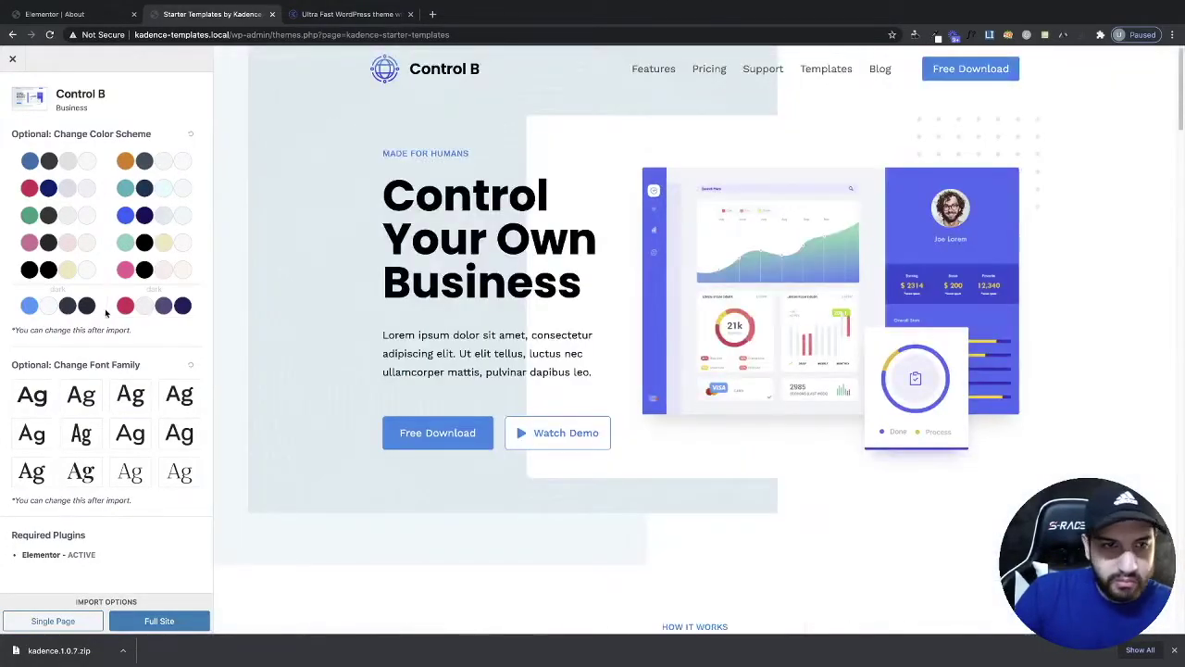
Recolour Control B red/dark then blue/dark, scroll through it, and close the preview.
click(129, 315)
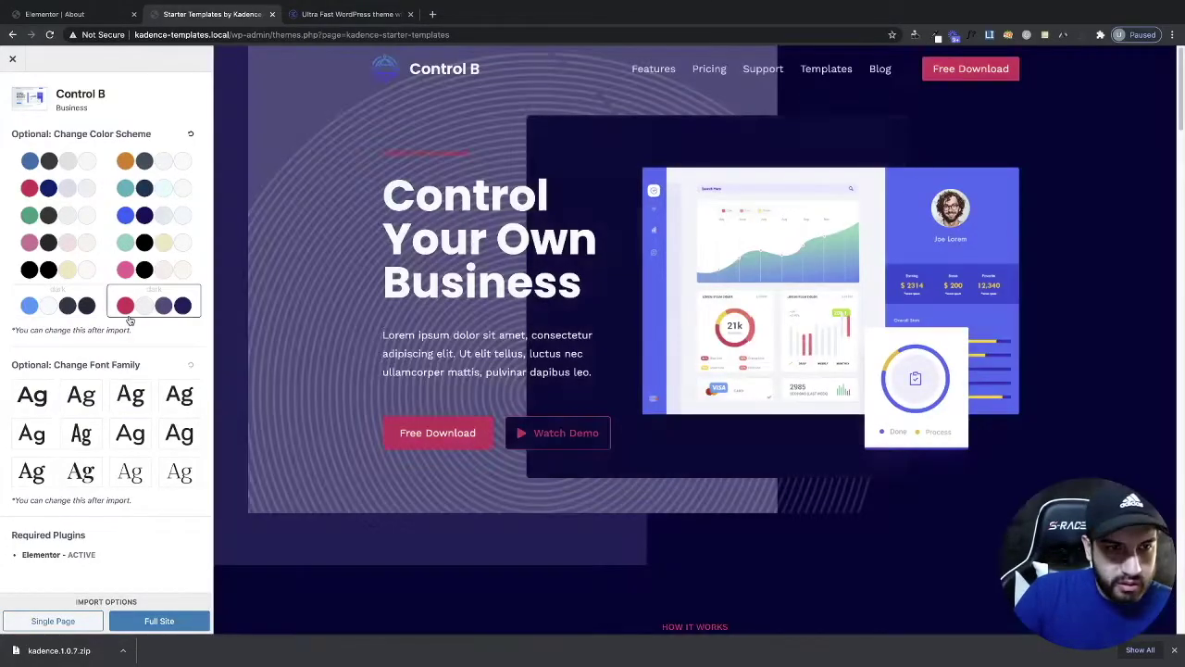
click(51, 316)
scroll(587, 357, down, 5)
scroll(587, 358, down, 5)
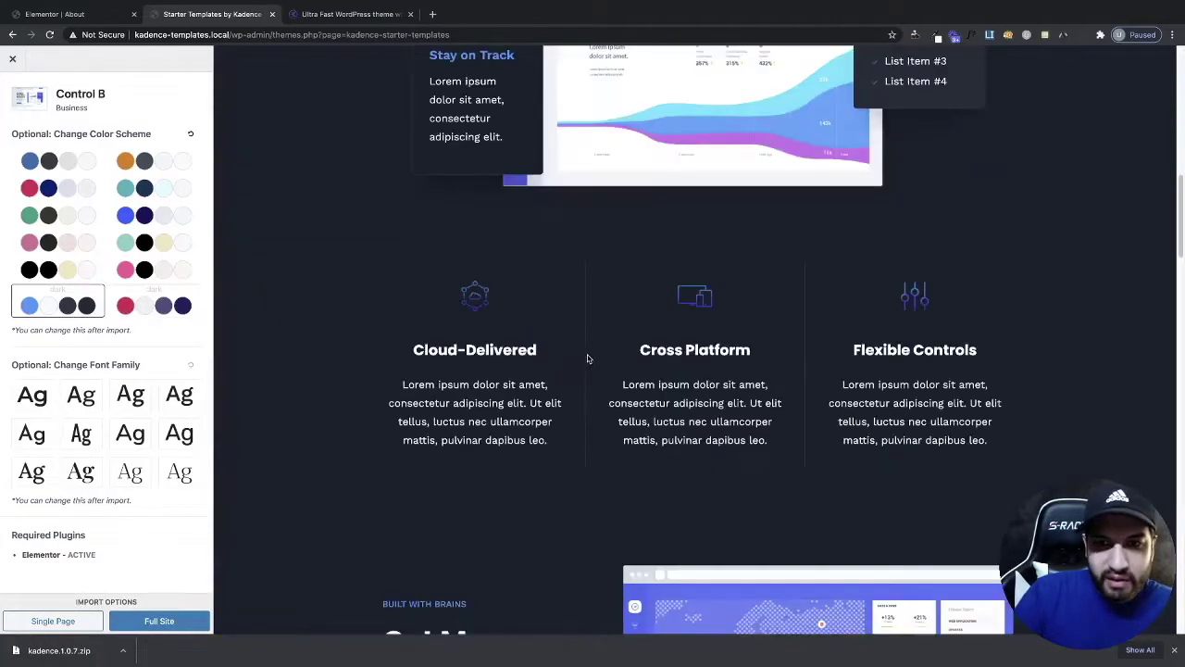
scroll(587, 358, down, 5)
scroll(578, 357, down, 5)
scroll(574, 357, down, 5)
scroll(569, 358, down, 5)
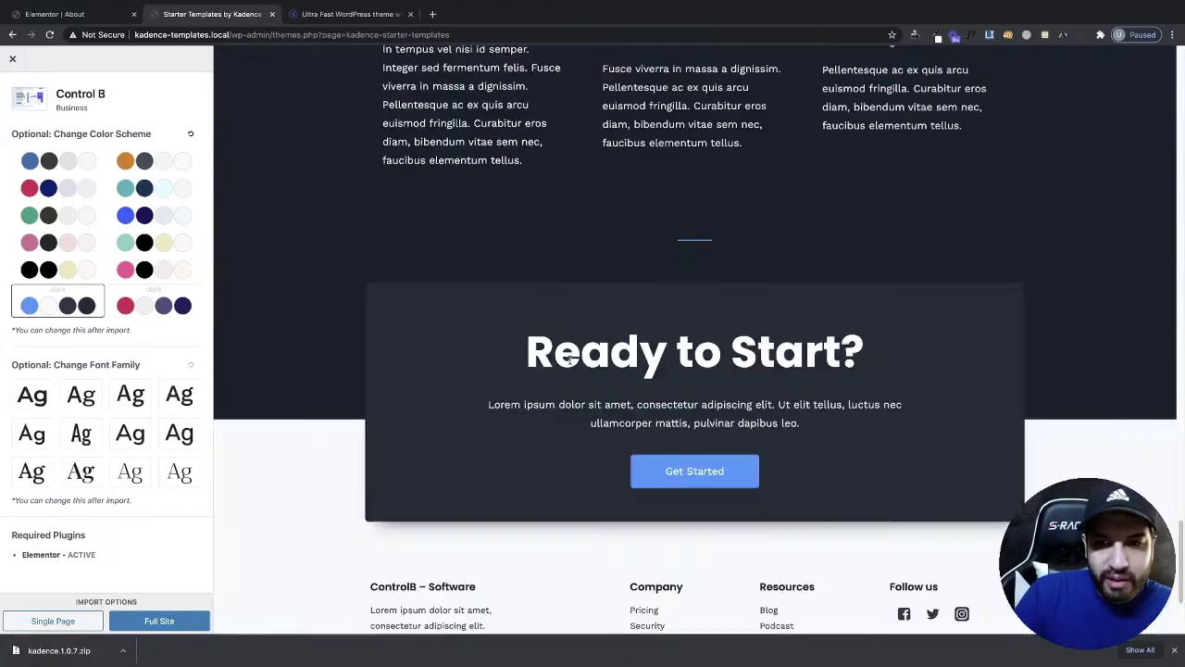
scroll(568, 360, down, 3)
scroll(567, 361, up, 5)
scroll(569, 363, up, 5)
scroll(570, 368, up, 5)
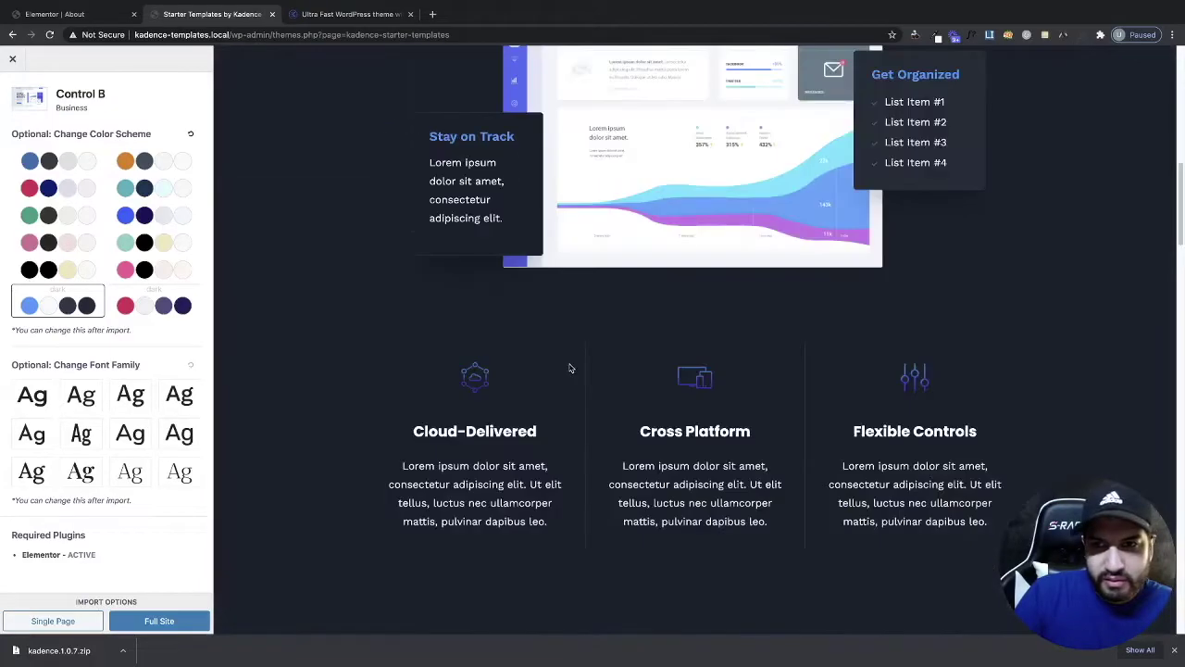
scroll(570, 365, up, 5)
scroll(569, 362, up, 2)
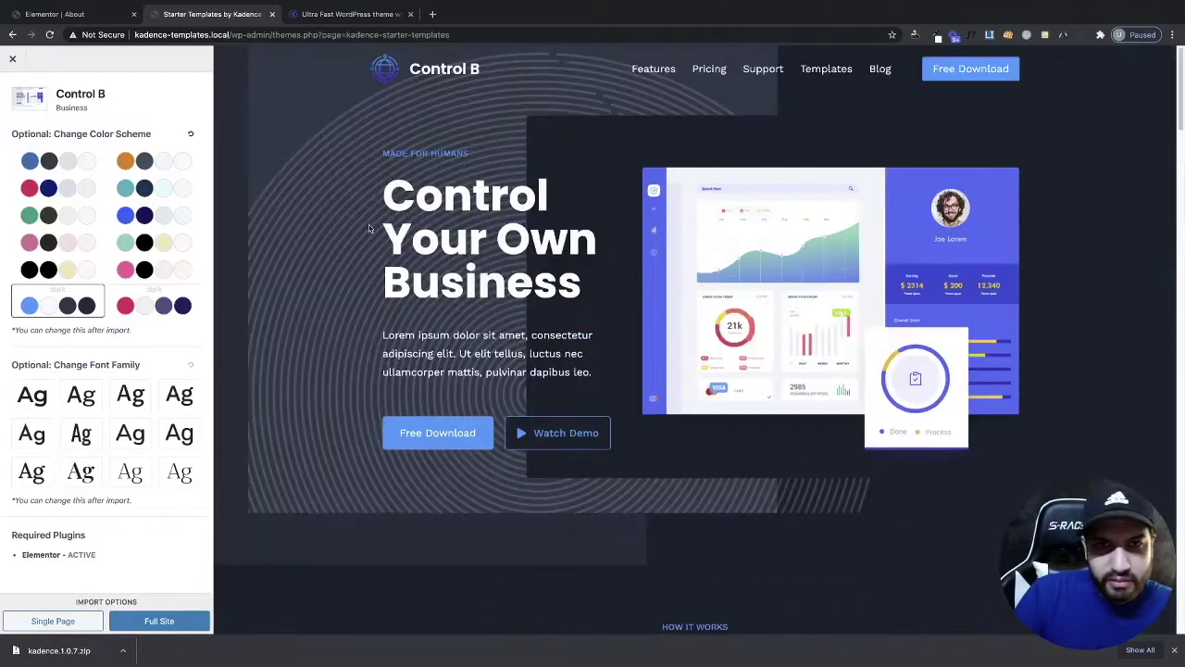
click(13, 60)
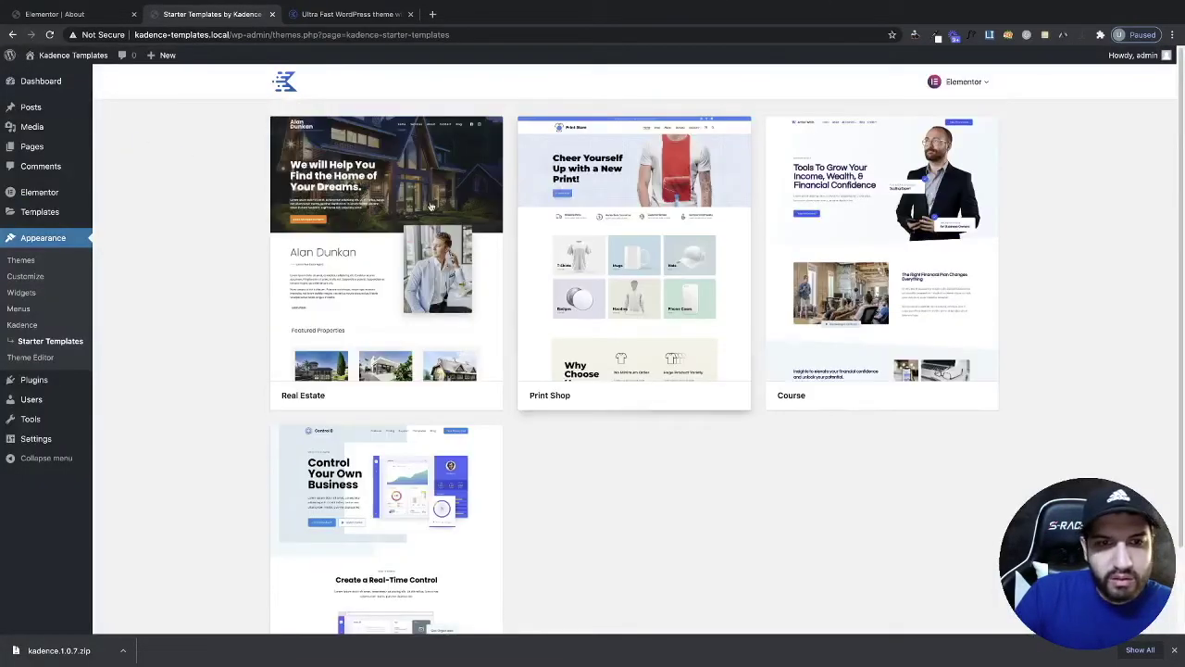